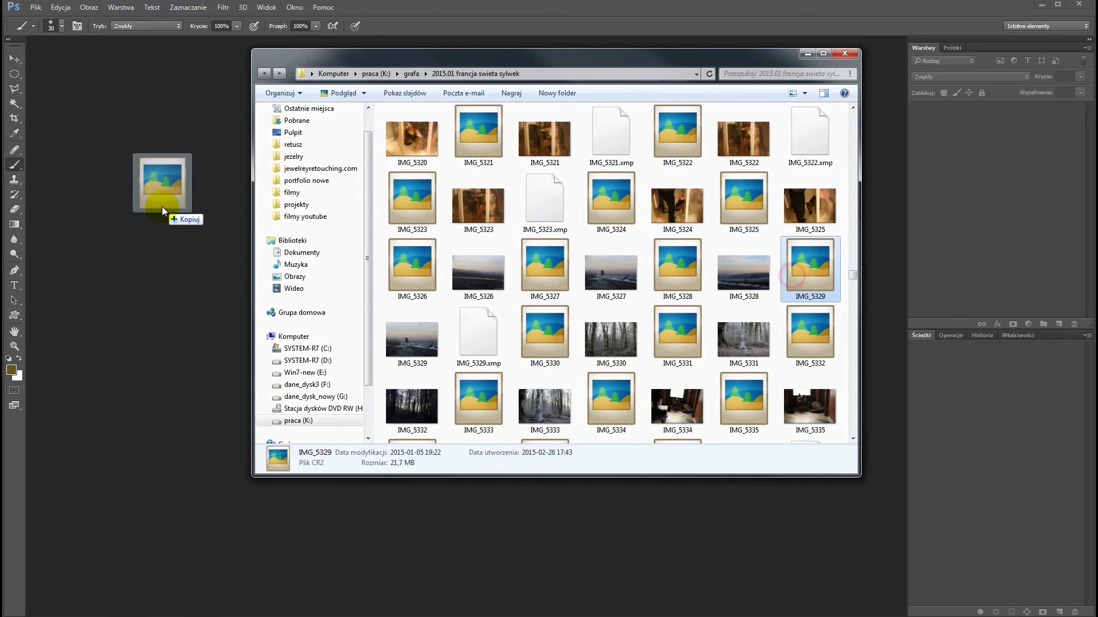
- Open IMG_5329 in Camera Raw: exposure +1,45, contrast +16, clarity +28, vibrance/saturation +17, cooler temperature
left_click_drag(796, 272, 163, 207)
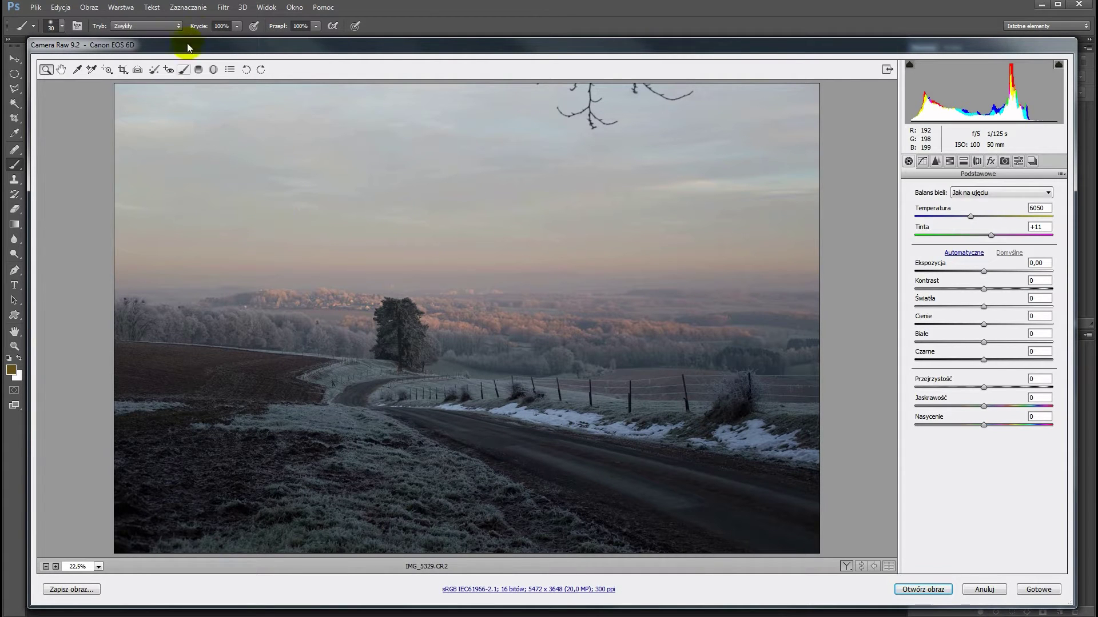
mouse_move(983, 271)
left_mouse_down()
mouse_move(997, 269)
mouse_move(995, 289)
left_mouse_up()
left_click_drag(983, 387, 998, 387)
left_click_drag(996, 271, 1001, 270)
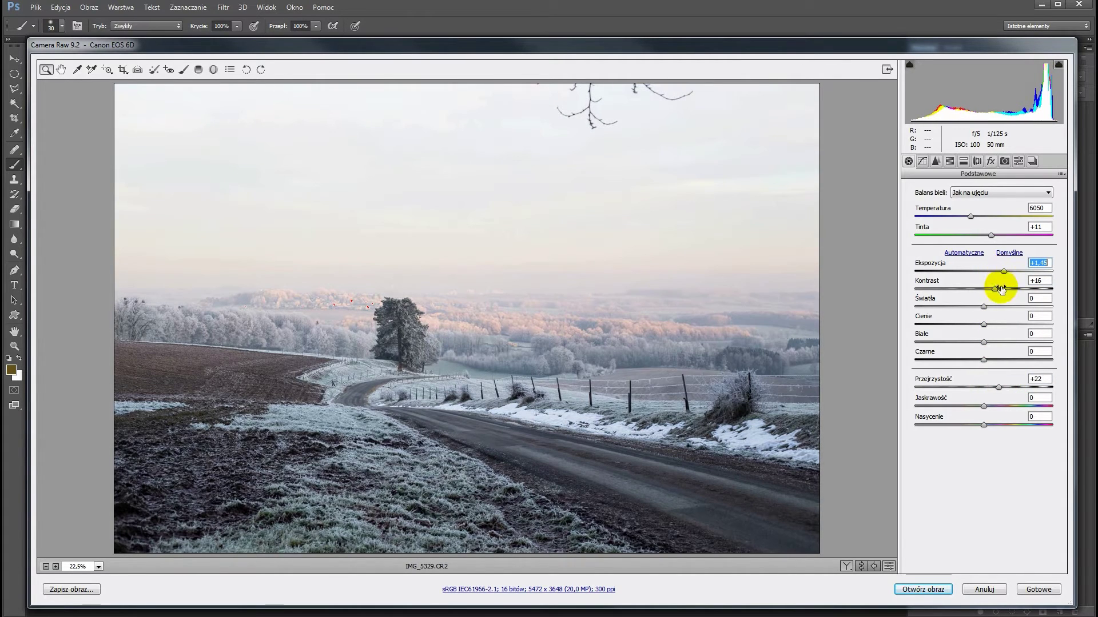
left_click_drag(995, 386, 1010, 426)
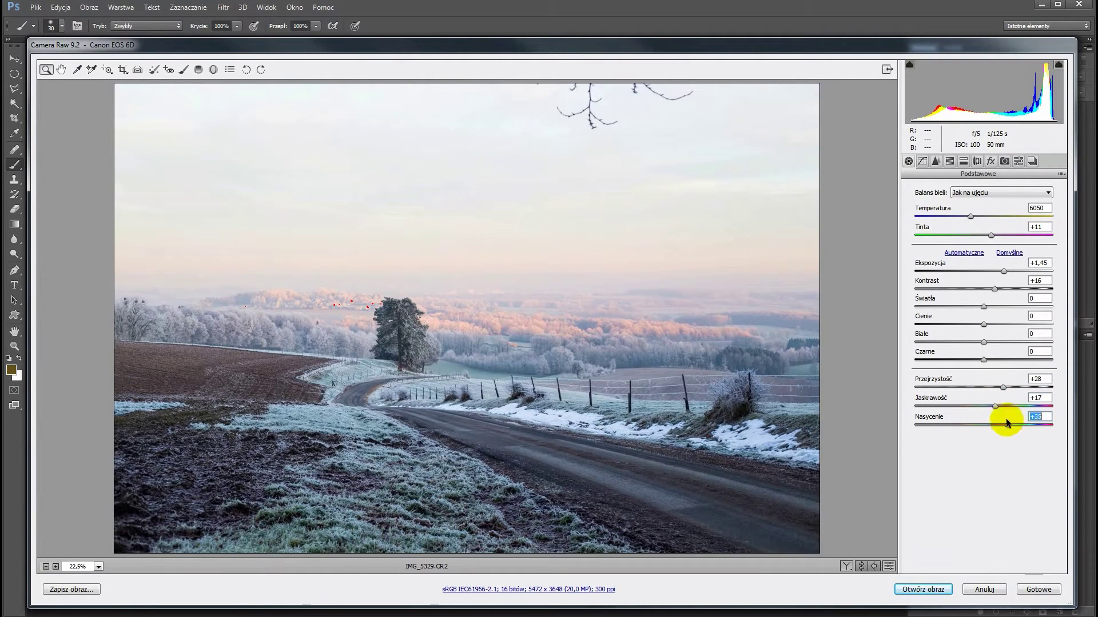
left_click_drag(1010, 425, 995, 426)
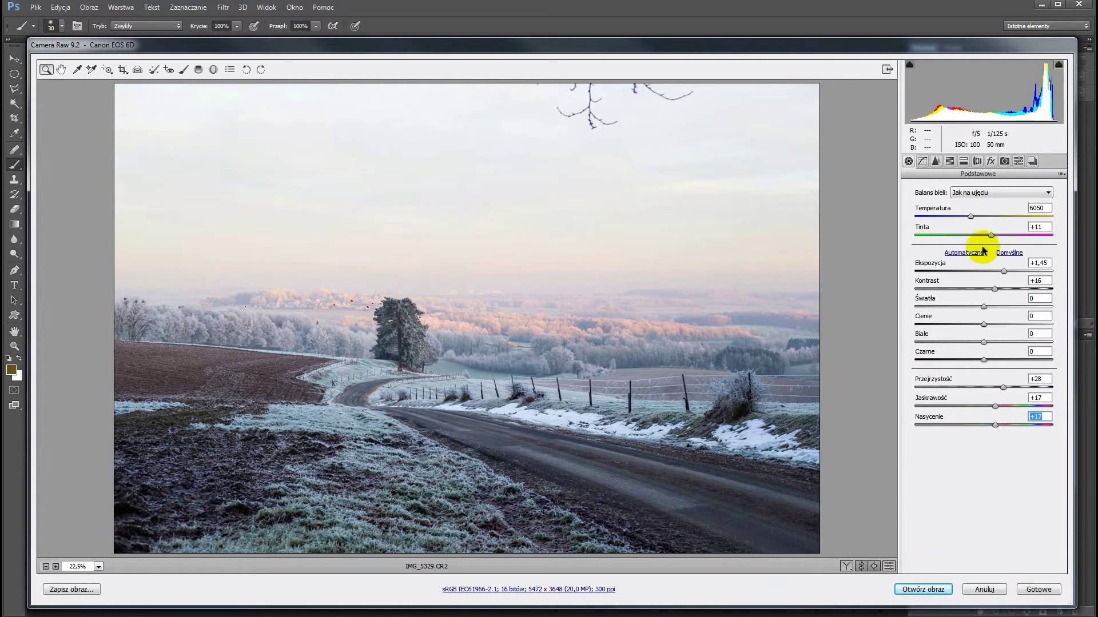
left_click_drag(970, 217, 967, 218)
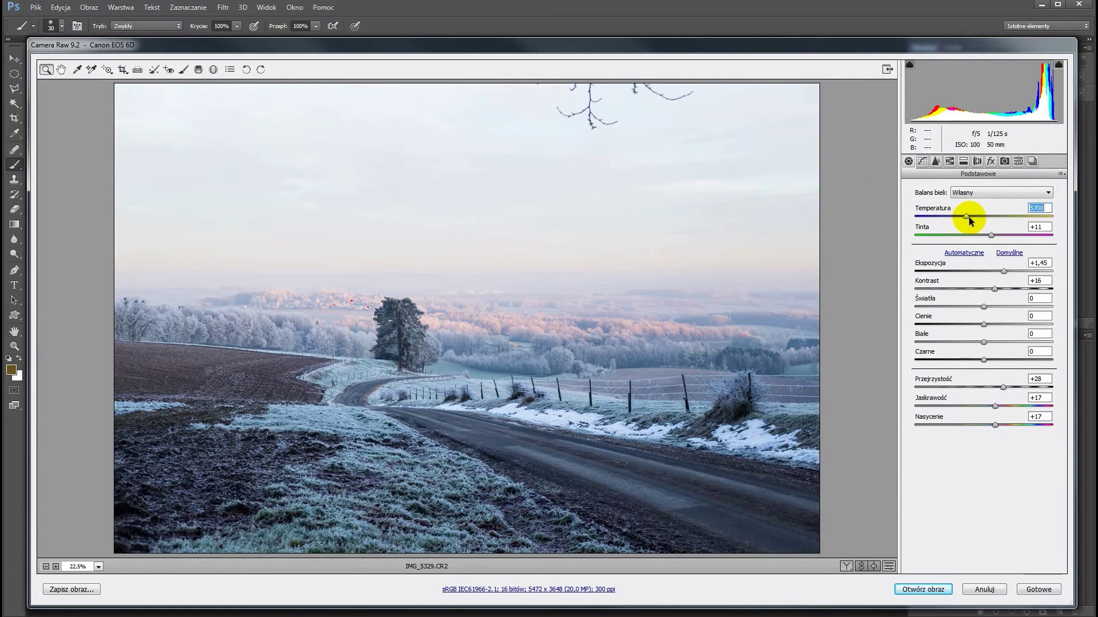
- Add a sky-to-road graduated filter: exposure -1,40, contrast +44, clarity +100, dehaze +12, saturation +29
left_click(199, 69)
mouse_move(406, 83)
left_mouse_down()
mouse_move(369, 371)
mouse_move(397, 360)
left_mouse_up()
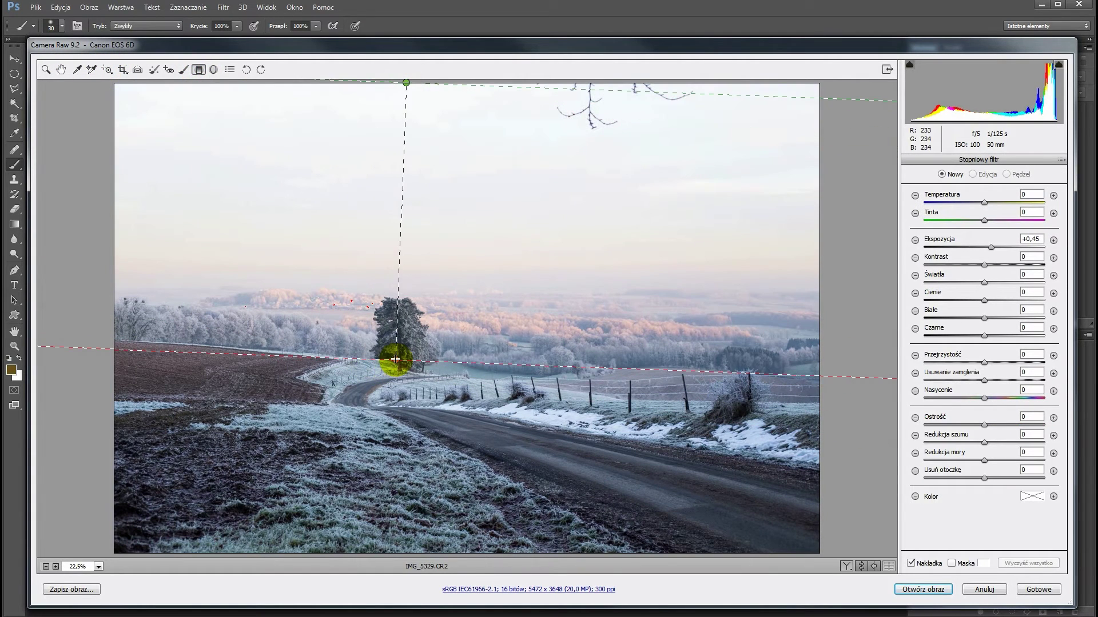
left_click_drag(991, 247, 965, 247)
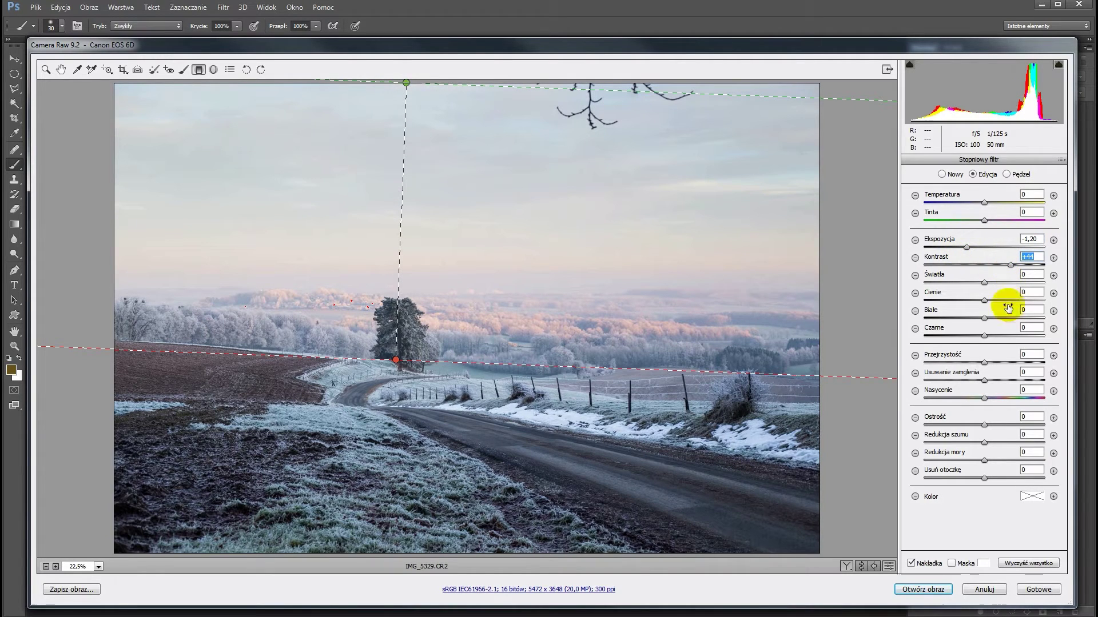
left_click_drag(992, 362, 1062, 363)
mouse_move(984, 380)
left_mouse_down()
mouse_move(931, 380)
mouse_move(1049, 378)
mouse_move(983, 377)
mouse_move(1004, 377)
left_mouse_up()
mouse_move(397, 91)
left_mouse_down()
mouse_move(409, 117)
mouse_move(401, 181)
left_mouse_up()
left_click_drag(403, 366, 401, 388)
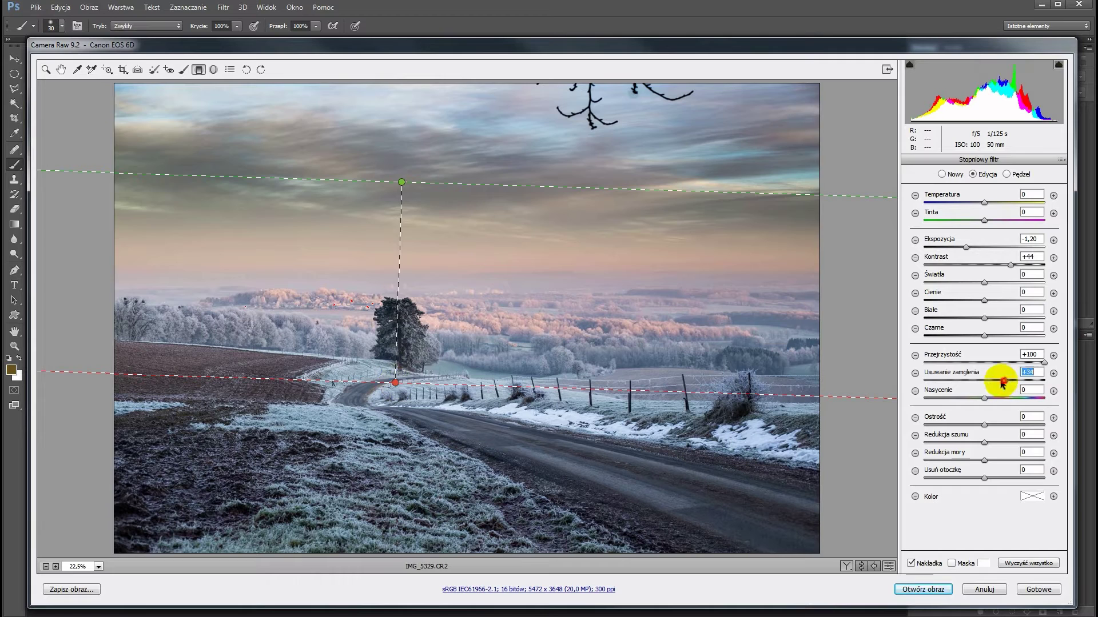
left_click_drag(998, 374, 992, 376)
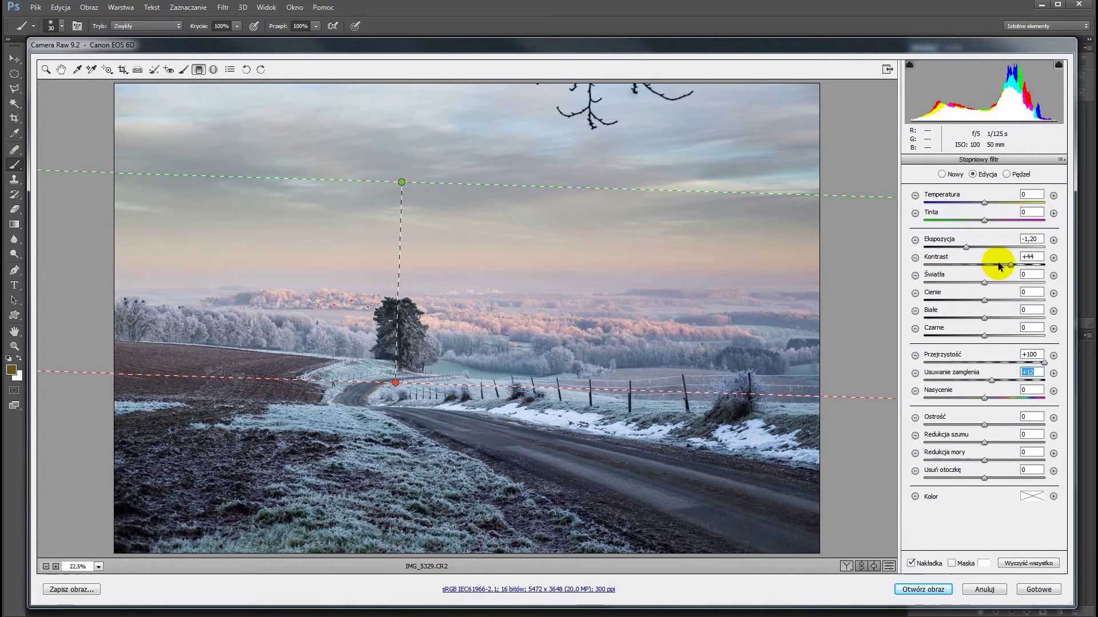
left_click_drag(966, 247, 963, 247)
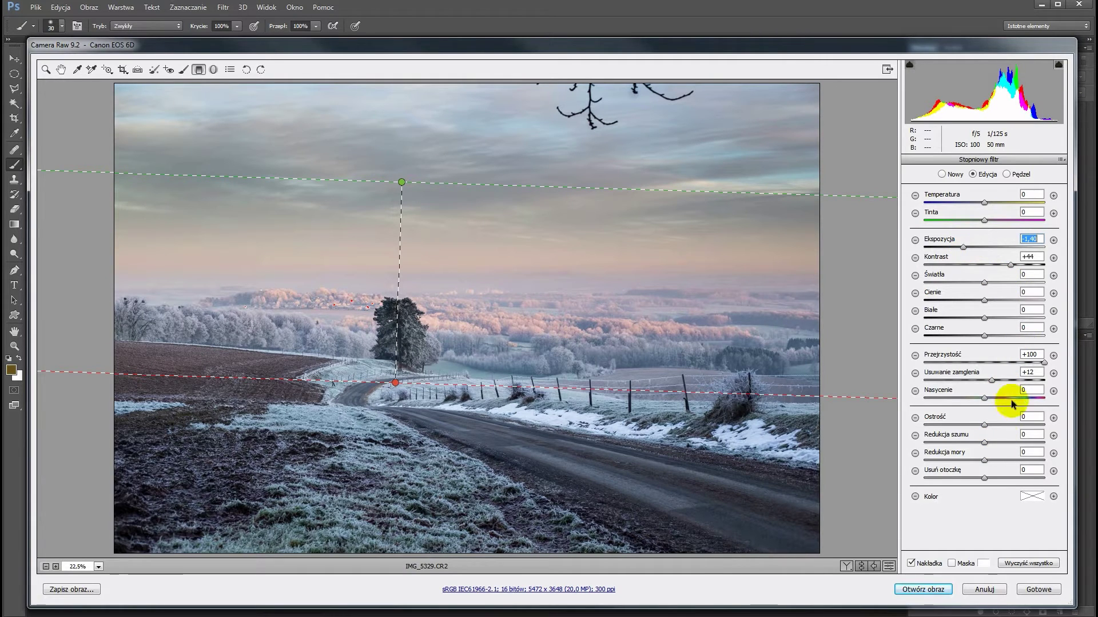
left_click_drag(984, 399, 1004, 404)
- Tint the sky's graduated filter pale lavender (Hue 266, Saturation 17)
left_click(1025, 499)
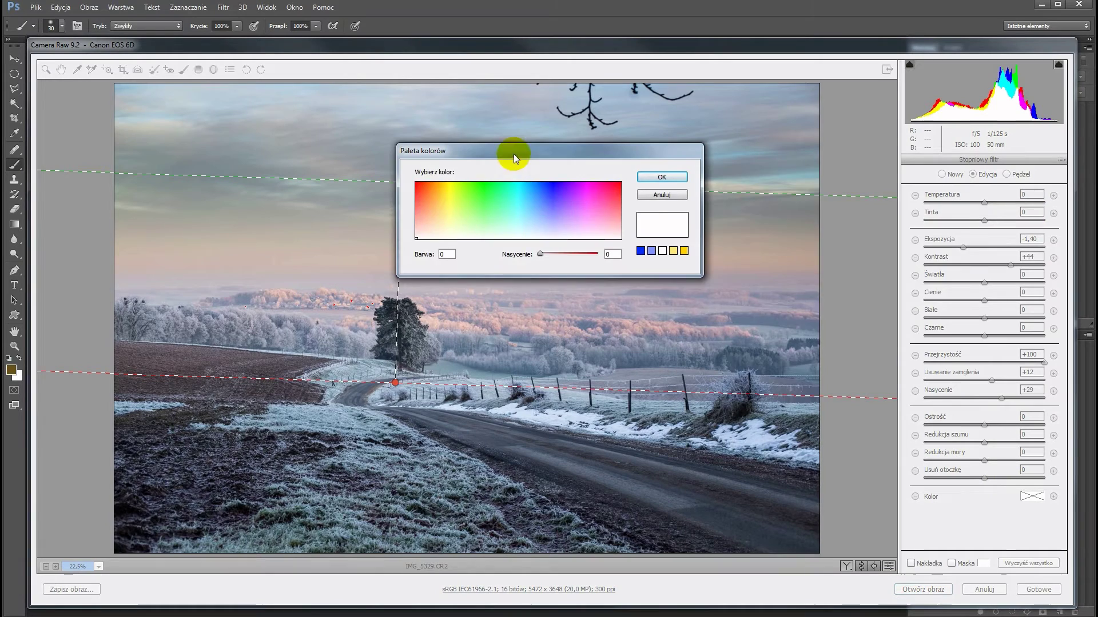
left_click_drag(514, 159, 887, 263)
left_click(909, 324)
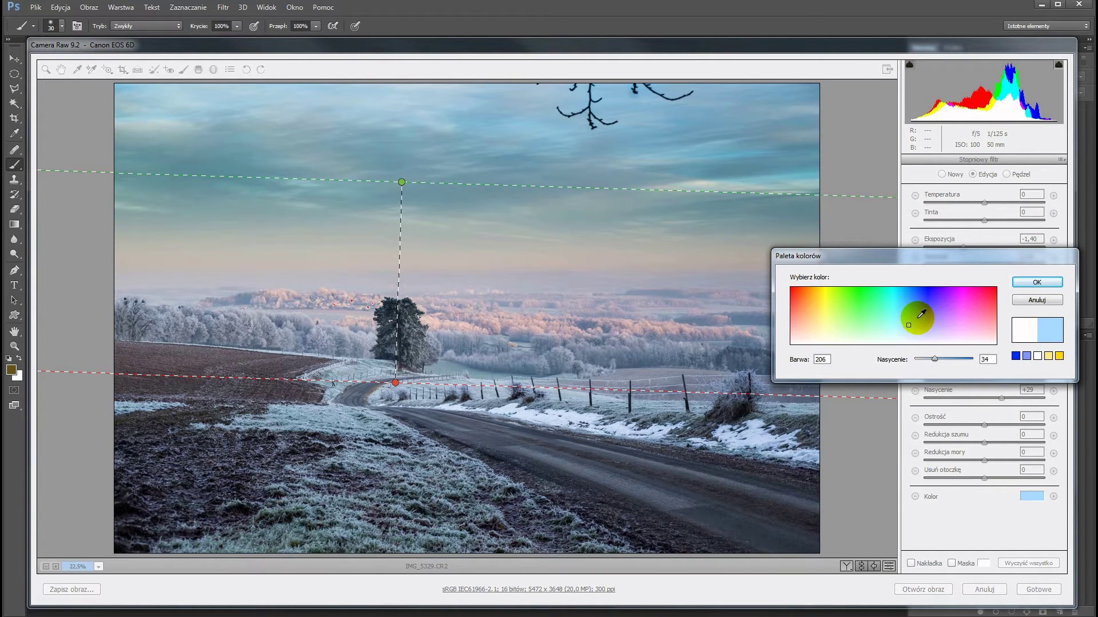
left_click(916, 325)
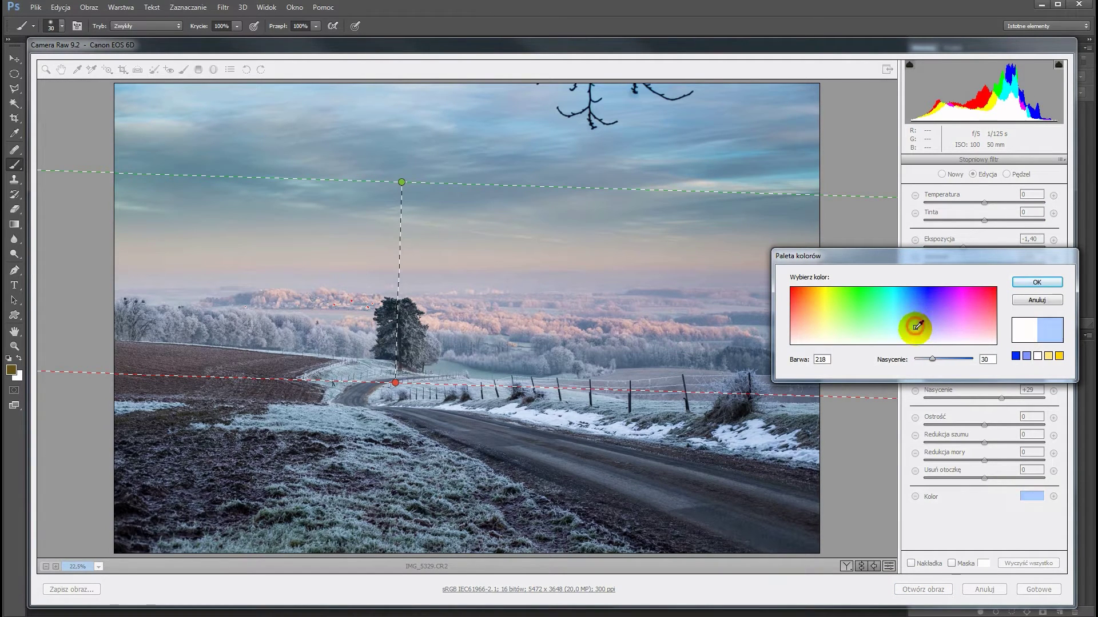
left_click_drag(917, 326, 942, 335)
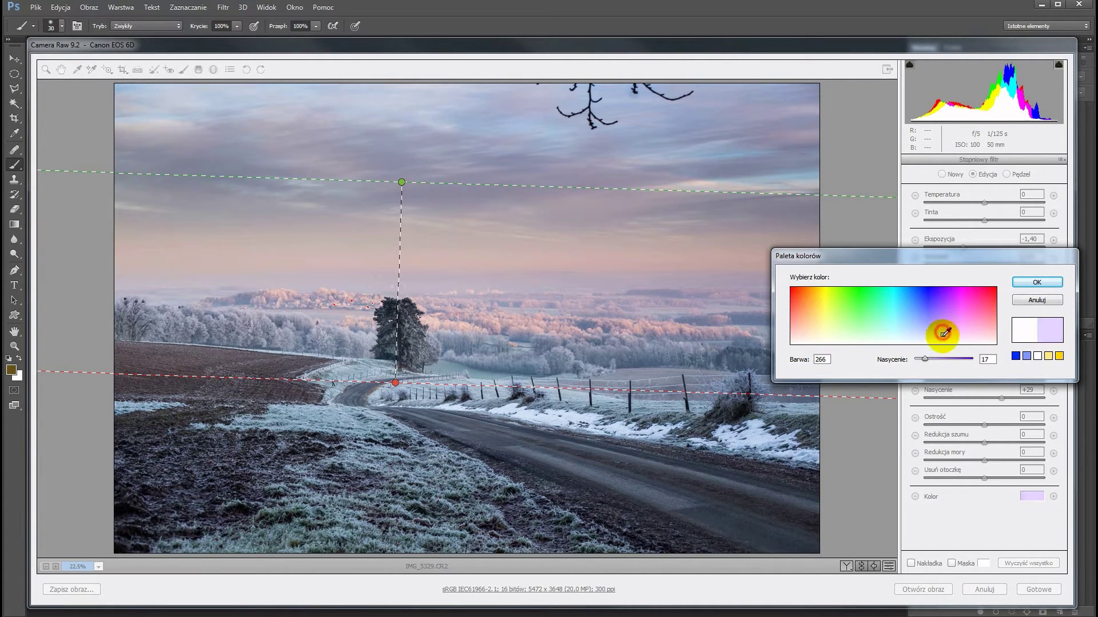
left_click(1036, 282)
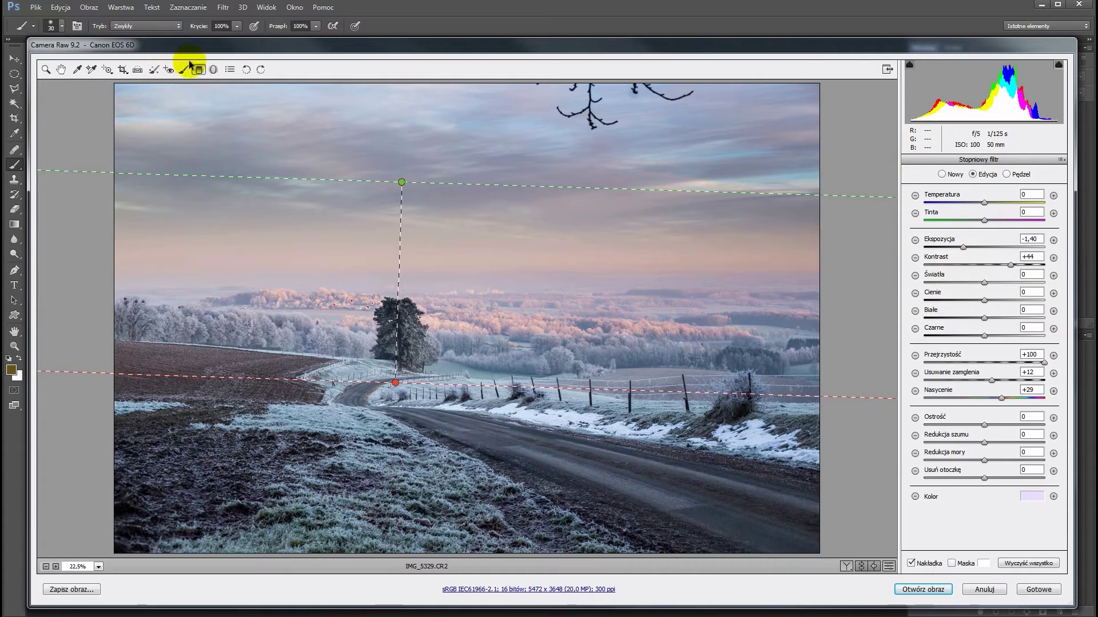
- Vignette the tree with a radial filter, then brush the frosty tree band: exposure +0,05, clarity +50, saturation +53
left_click(214, 69)
mouse_move(443, 314)
left_mouse_down()
mouse_move(585, 251)
mouse_move(762, 121)
mouse_move(806, 107)
left_mouse_up()
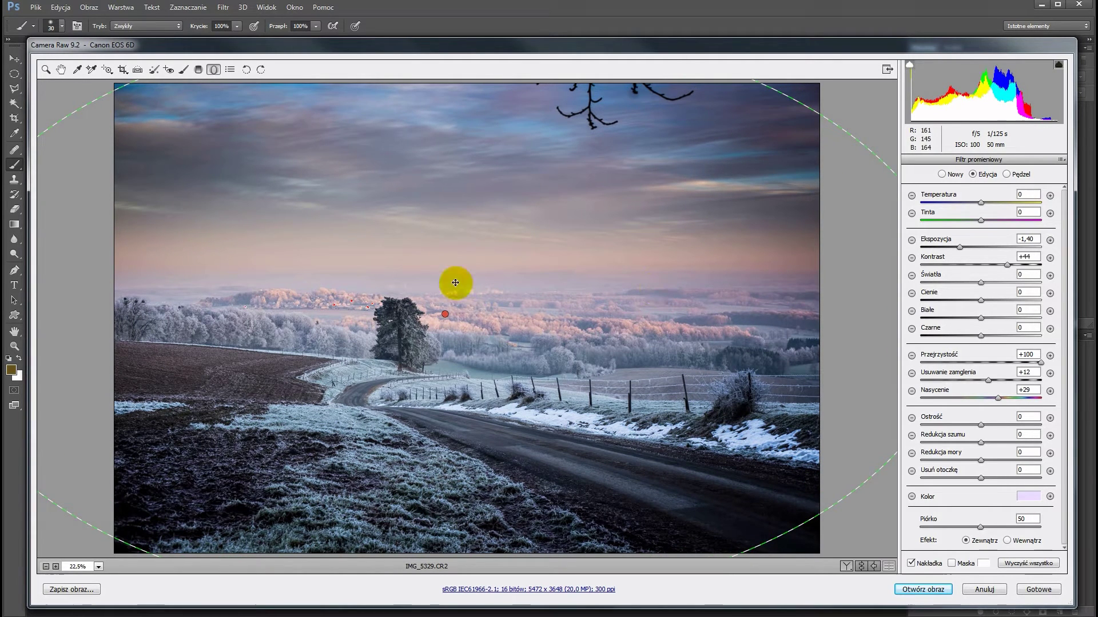
left_click(183, 69)
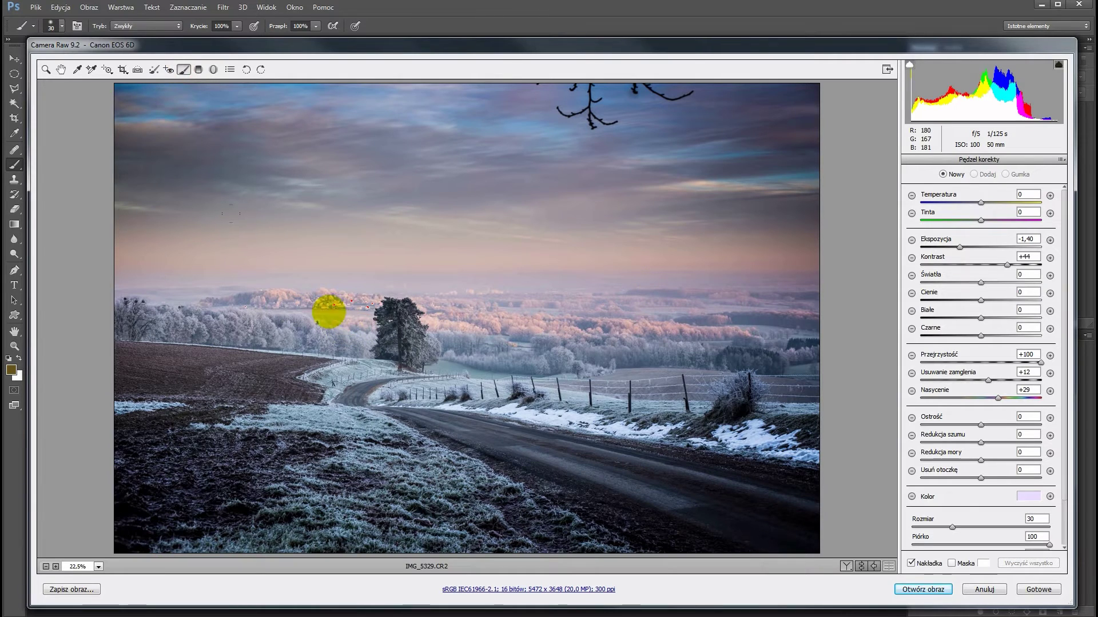
key("bracketleft")
key("bracketleft")
key("bracketleft")
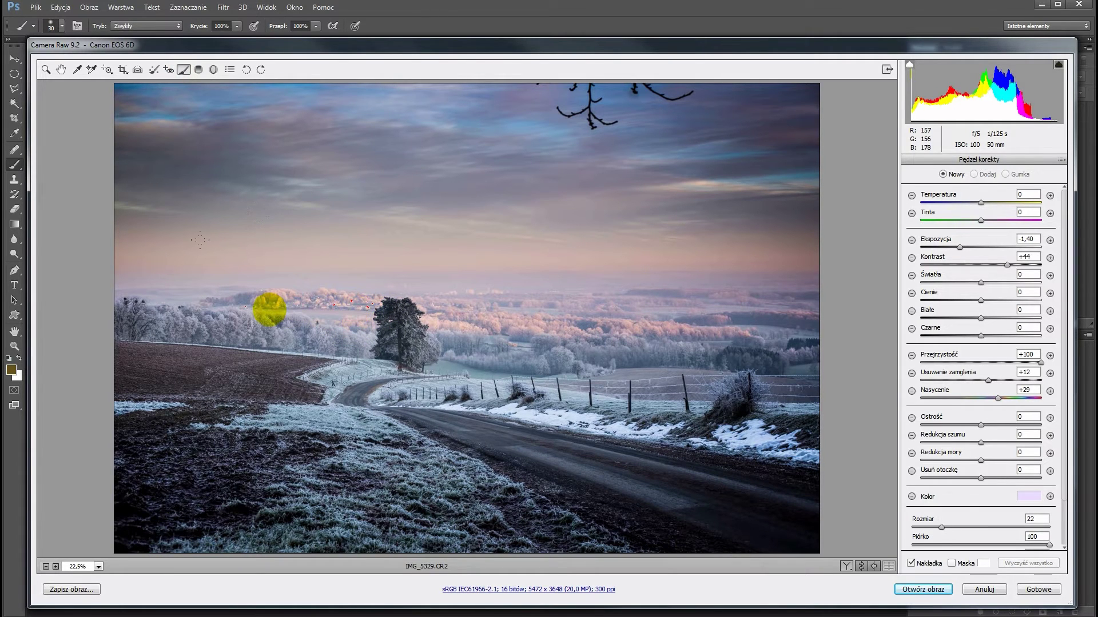
left_click_drag(269, 309, 1001, 317)
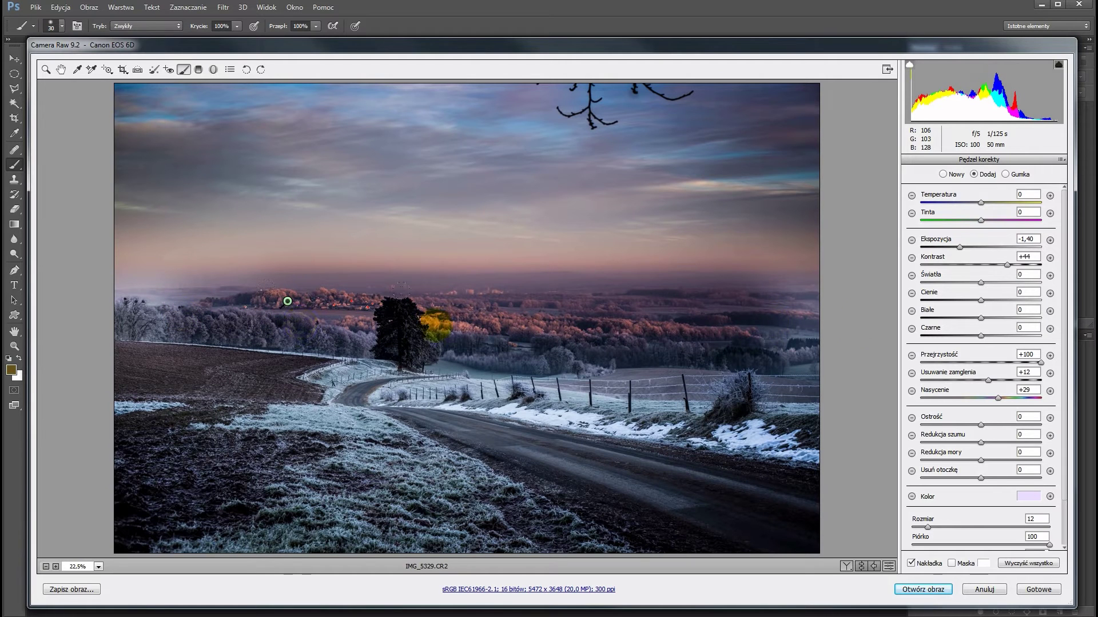
mouse_move(960, 247)
left_mouse_down()
mouse_move(989, 247)
mouse_move(984, 264)
mouse_move(979, 247)
left_mouse_up()
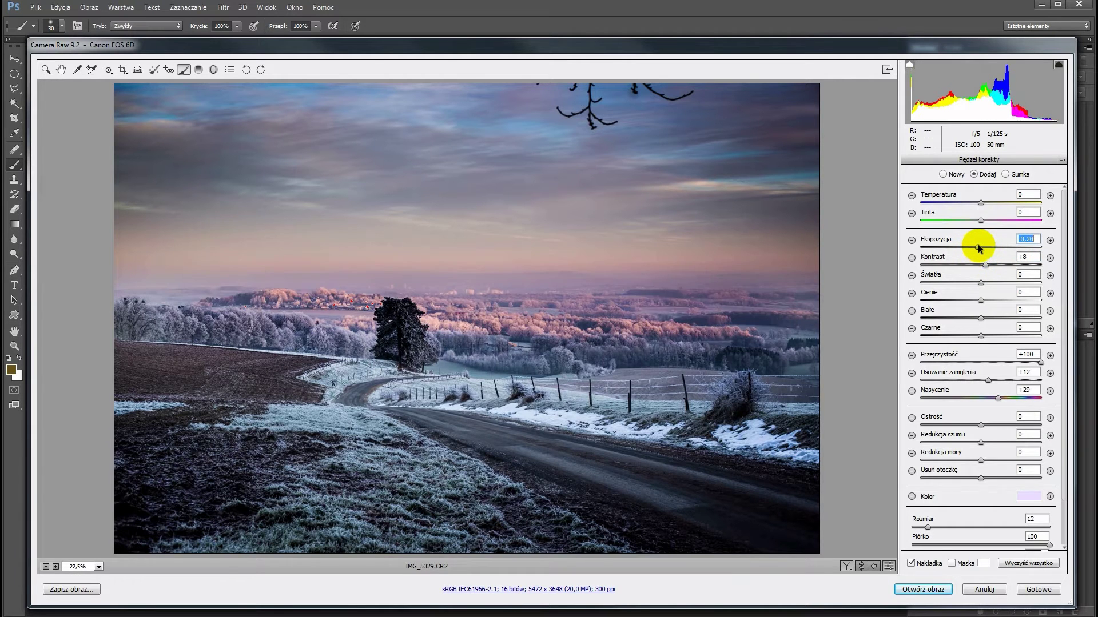
mouse_move(1040, 363)
left_mouse_down()
mouse_move(986, 368)
mouse_move(979, 380)
mouse_move(996, 399)
left_mouse_up()
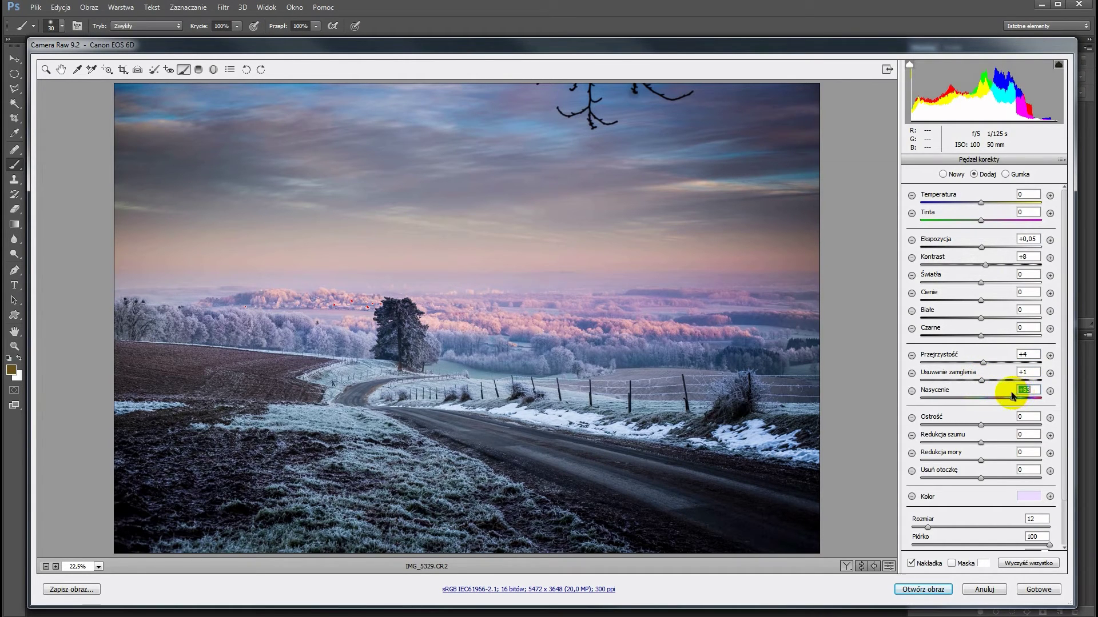
left_click_drag(982, 362, 1009, 357)
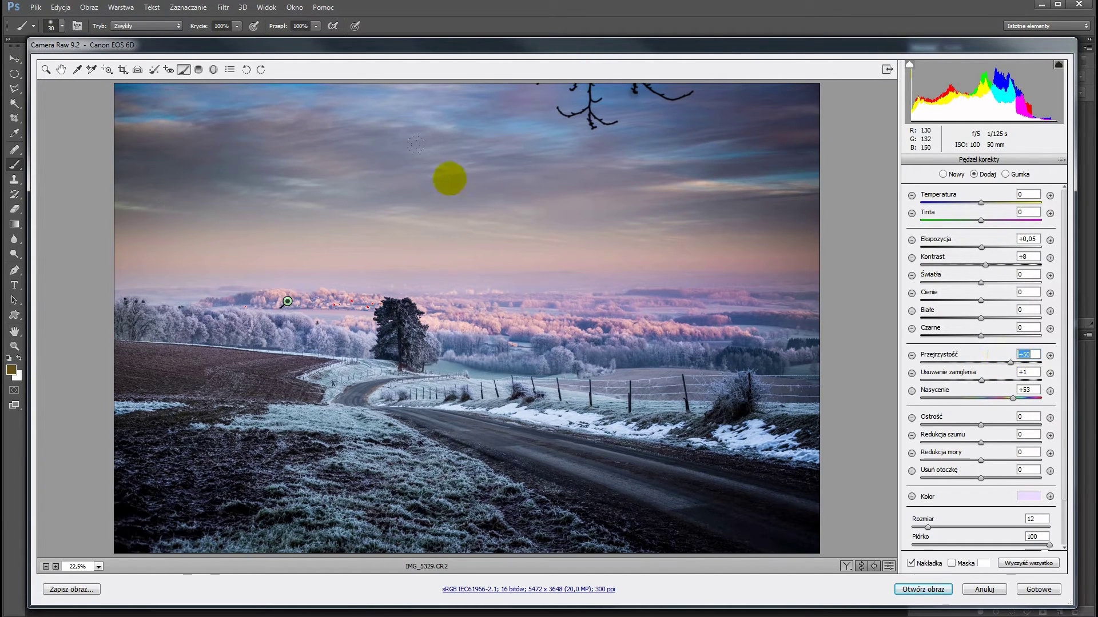
- Open the edited winter road photo from Camera Raw into Photoshop
left_click(199, 73)
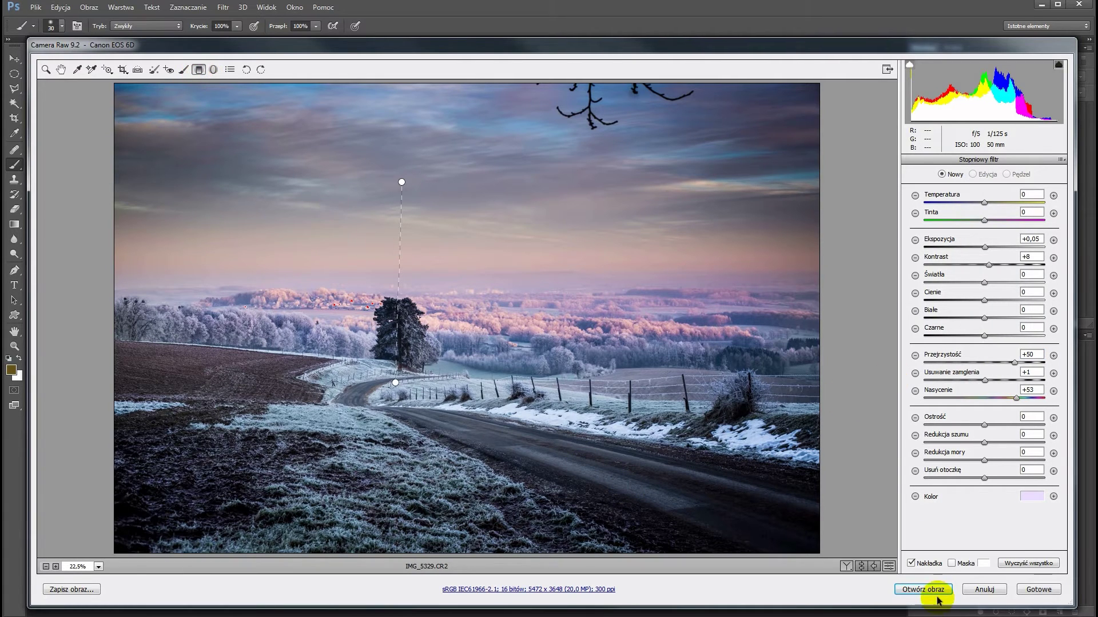
left_click(938, 589)
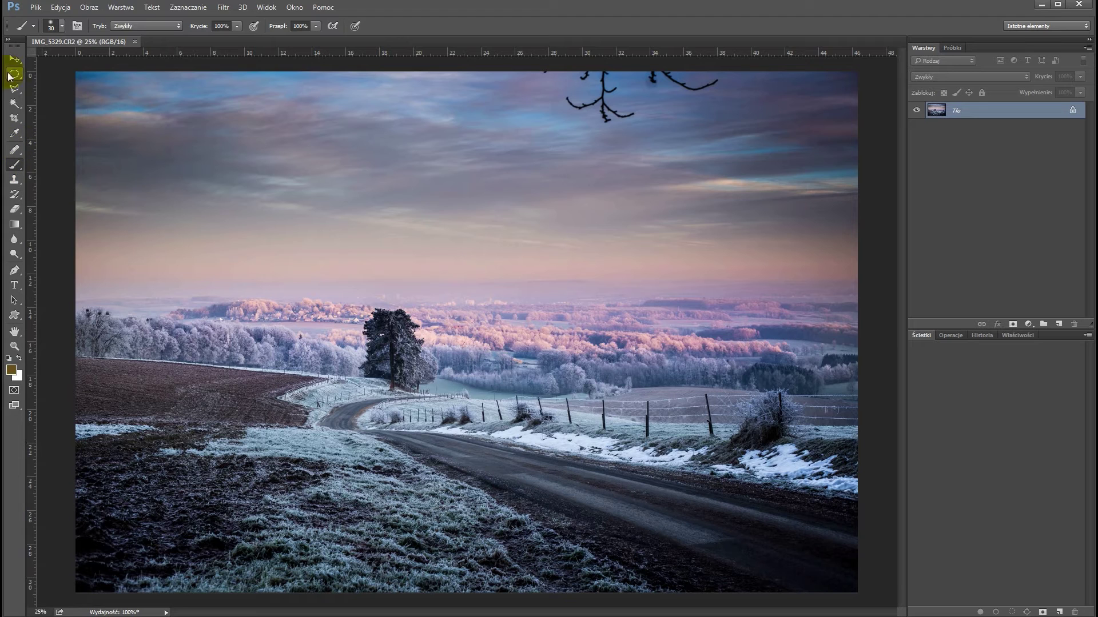
- Apply a 21 px Tilt-Shift blur, tilting and widening the sharp band across the middle landscape
left_click(223, 7)
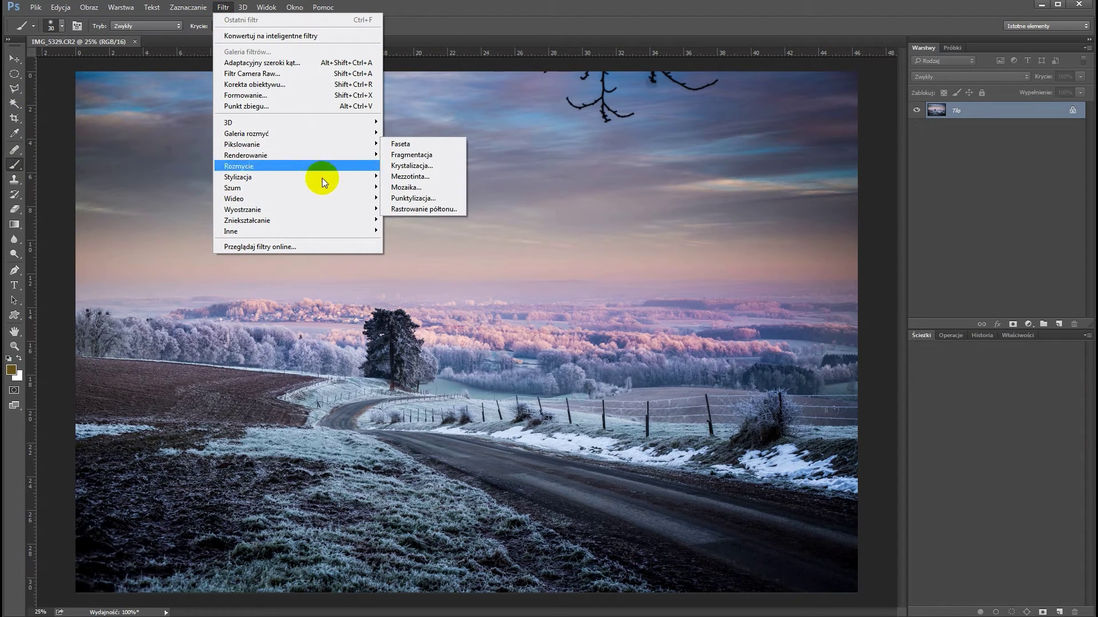
mouse_move(274, 134)
left_click(334, 134)
left_click(449, 155)
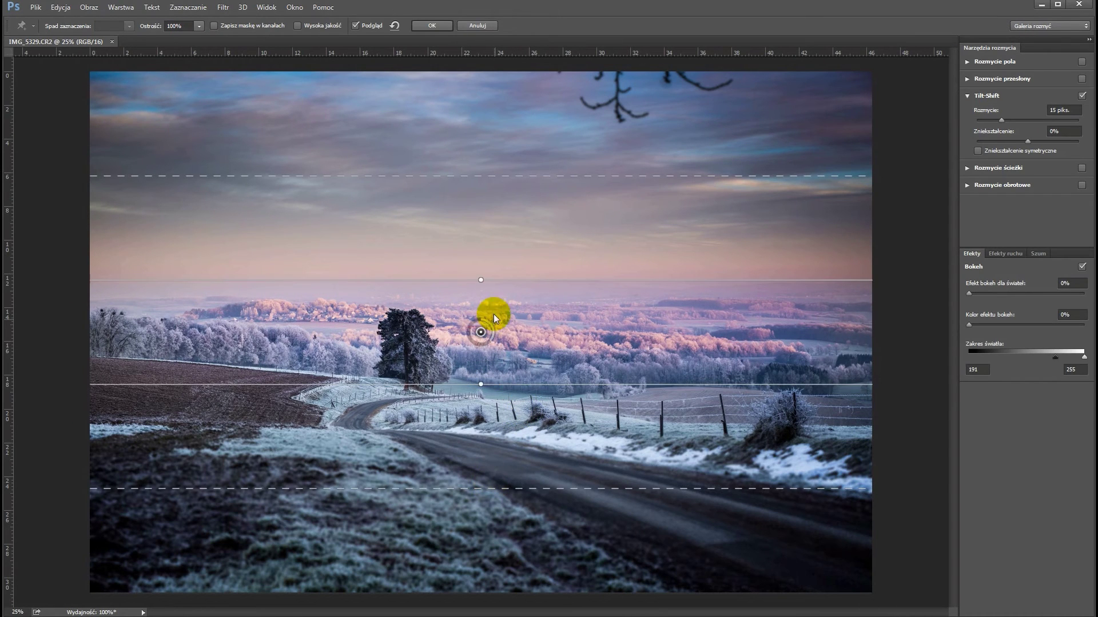
left_click_drag(480, 279, 480, 284)
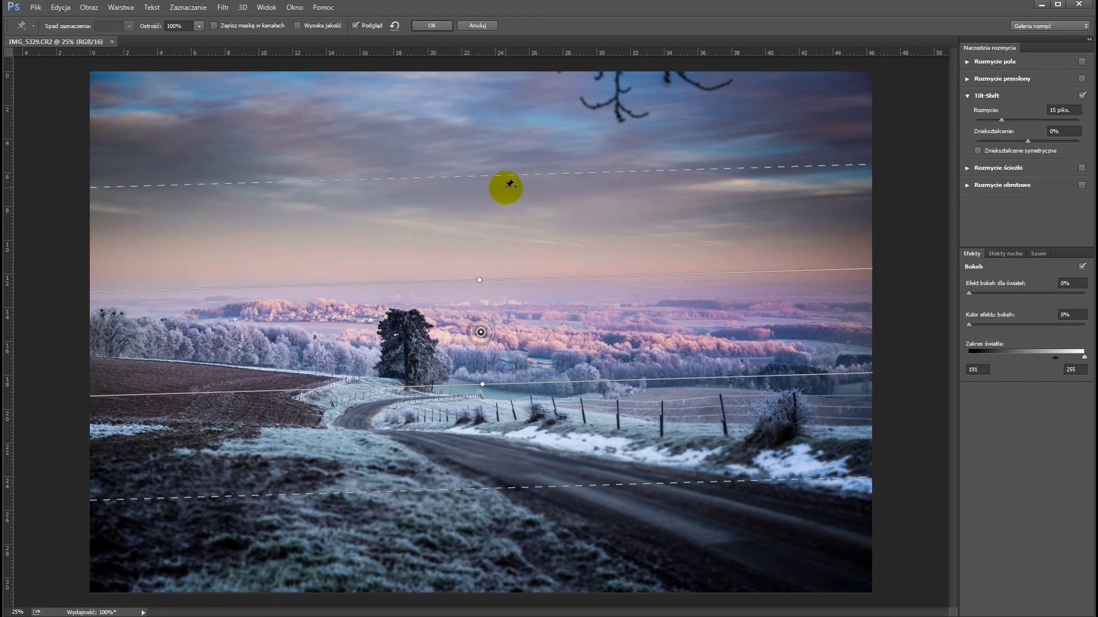
left_click_drag(503, 176, 502, 50)
left_click_drag(502, 282, 511, 175)
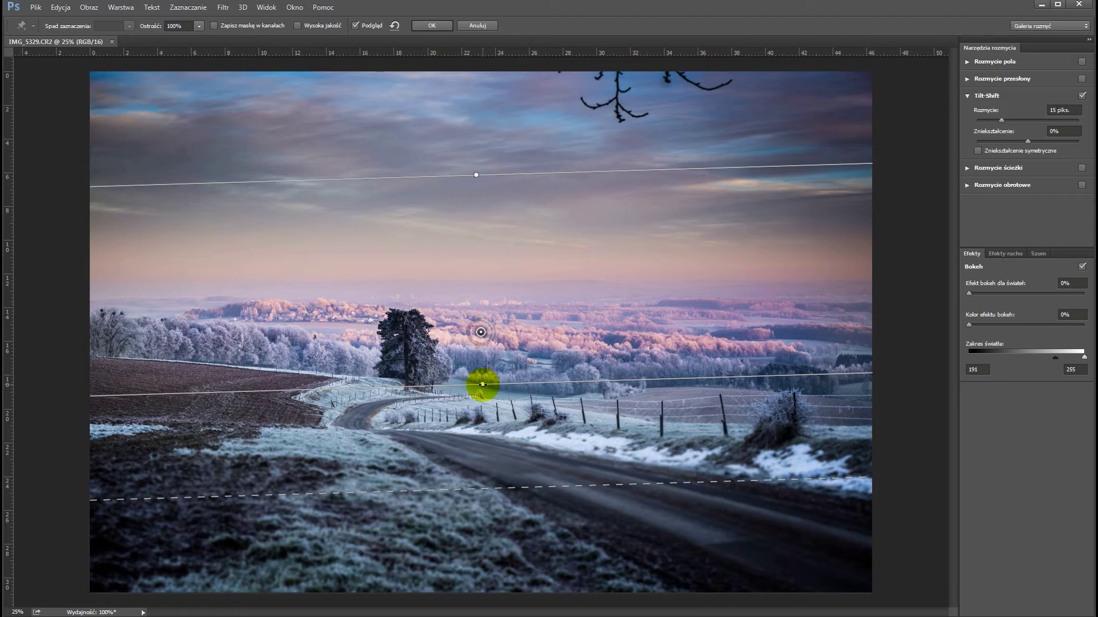
left_click_drag(480, 333, 483, 421)
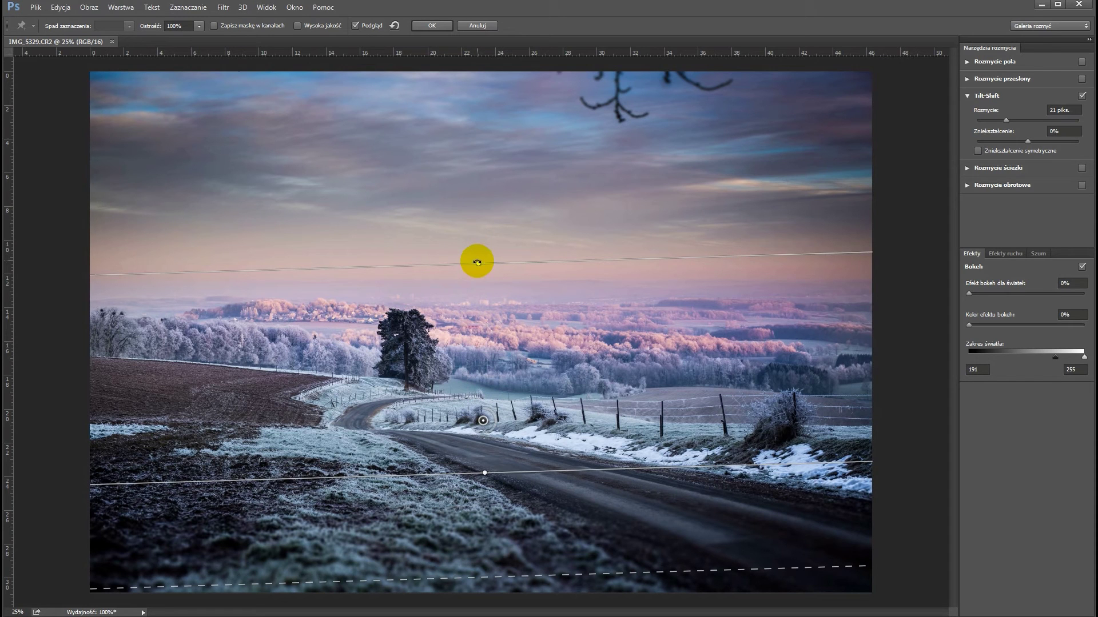
left_click_drag(477, 262, 476, 168)
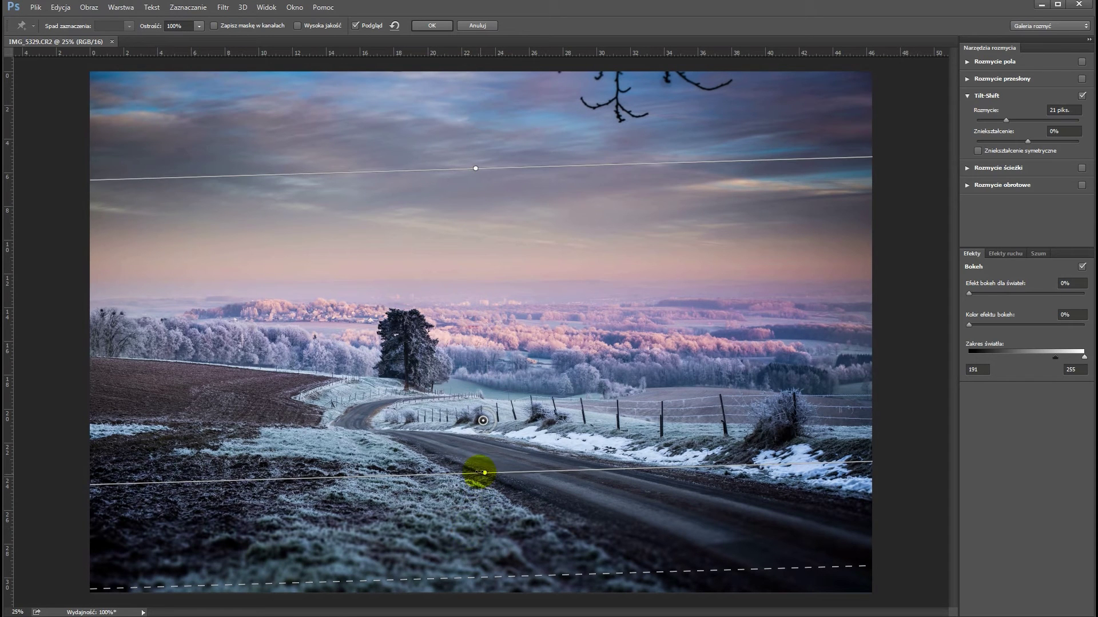
left_click_drag(484, 474, 484, 455)
left_click_drag(495, 577, 499, 558)
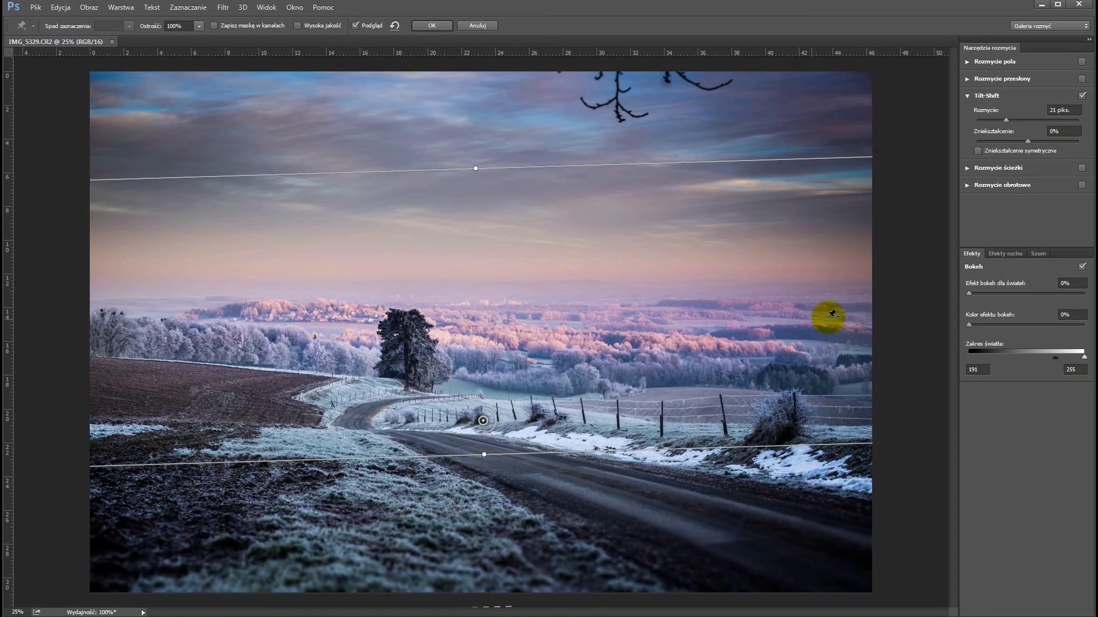
left_click(428, 26)
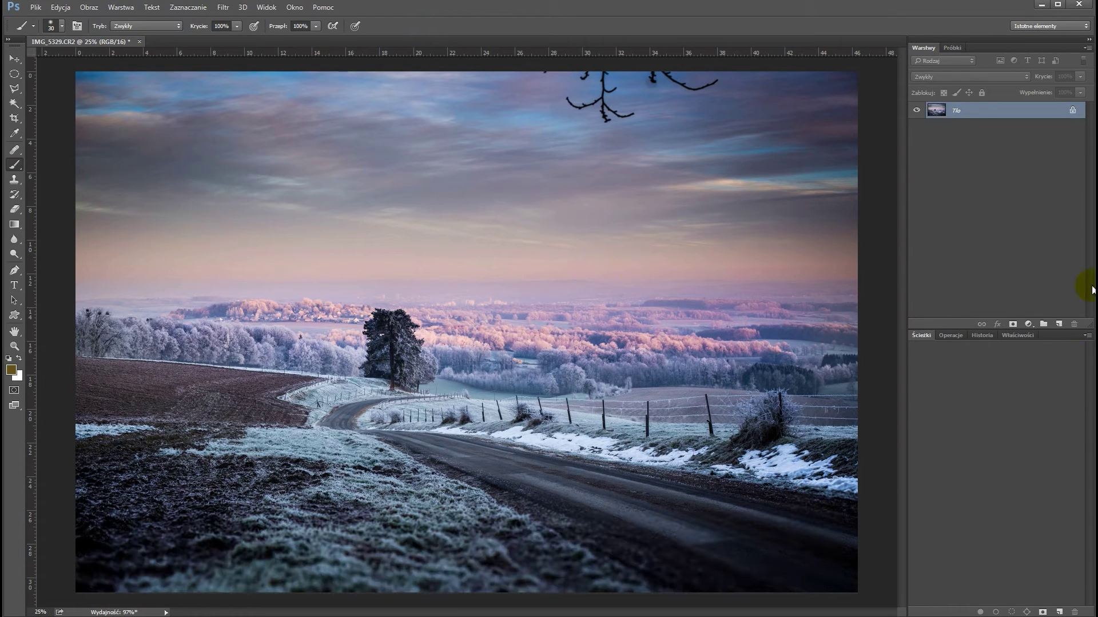
- Add a Curves S-curve (204→222, 83→82), then stamp visible layers into new layer Warstwa 1
left_click(1028, 324)
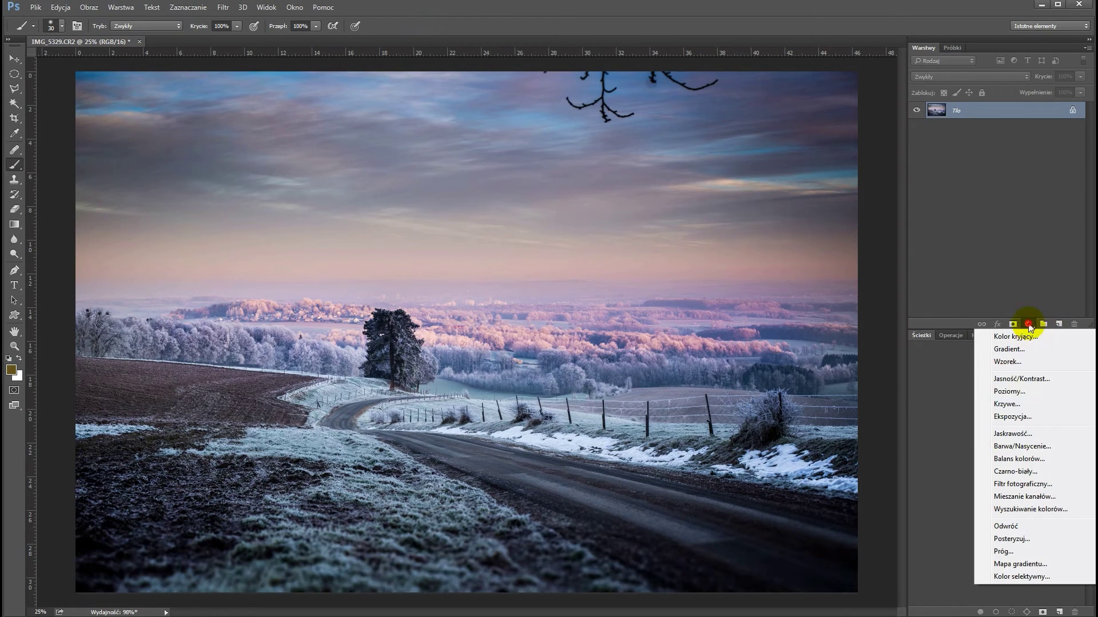
left_click(1033, 407)
left_click_drag(1049, 413, 1046, 418)
left_click(983, 483)
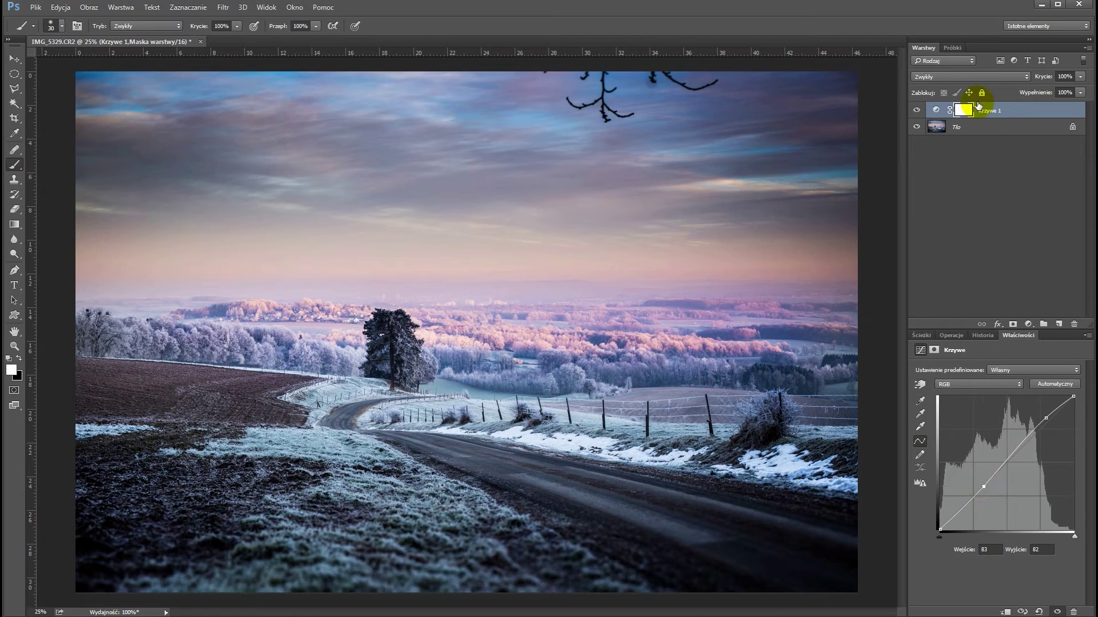
key("ctrl+shift+alt+e")
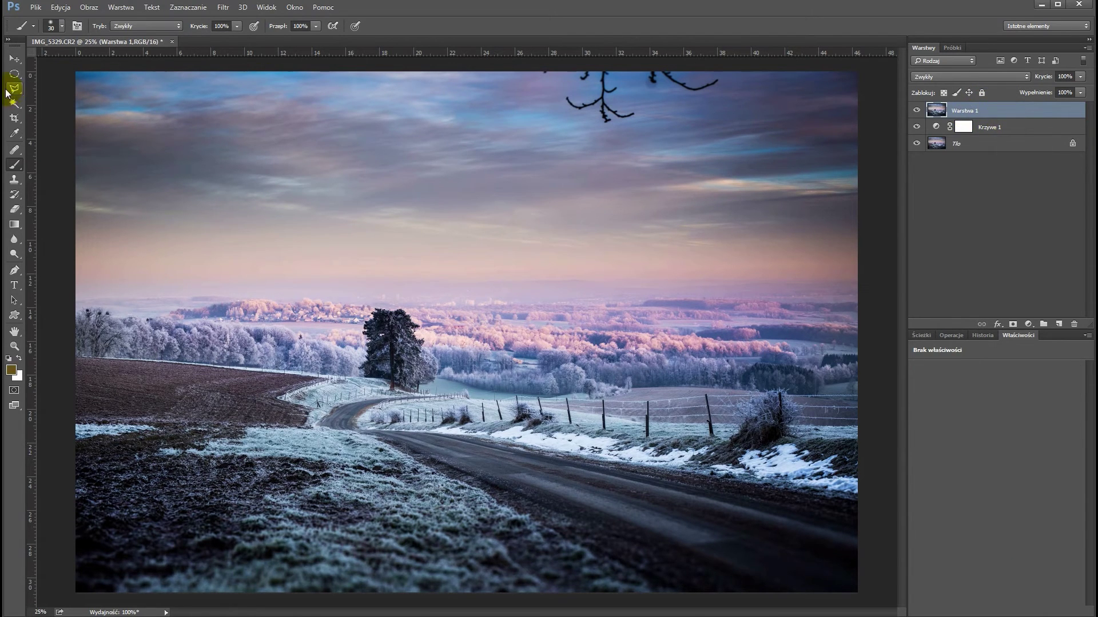
- Lasso the dark branch at the top of the sky, content-aware fill it and deselect
left_click(7, 90)
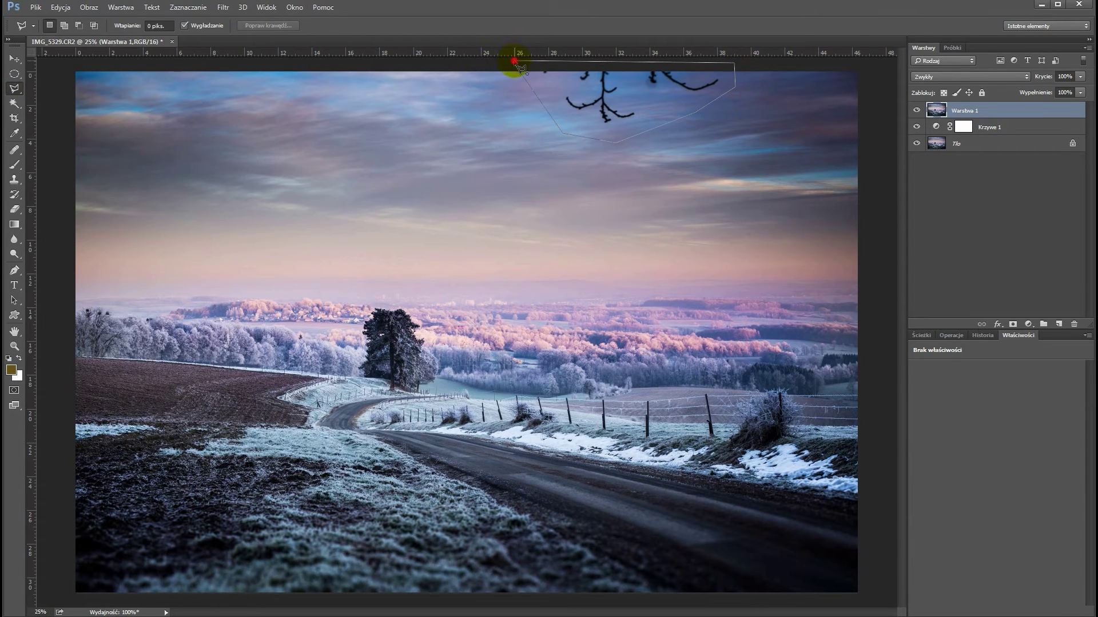
left_click(64, 10)
left_click(167, 170)
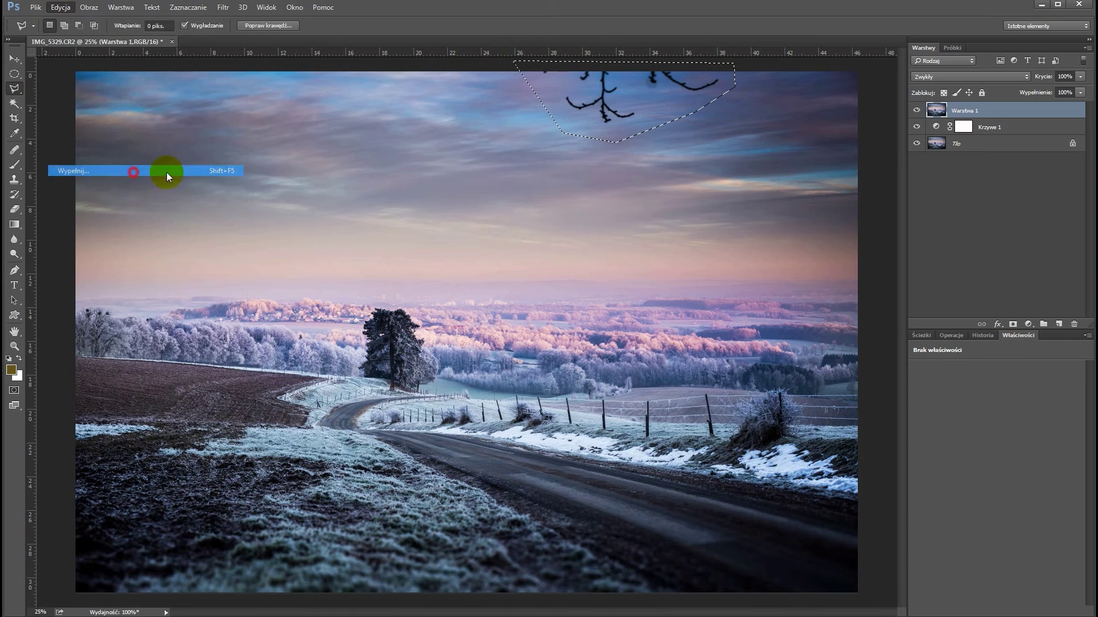
left_click(636, 164)
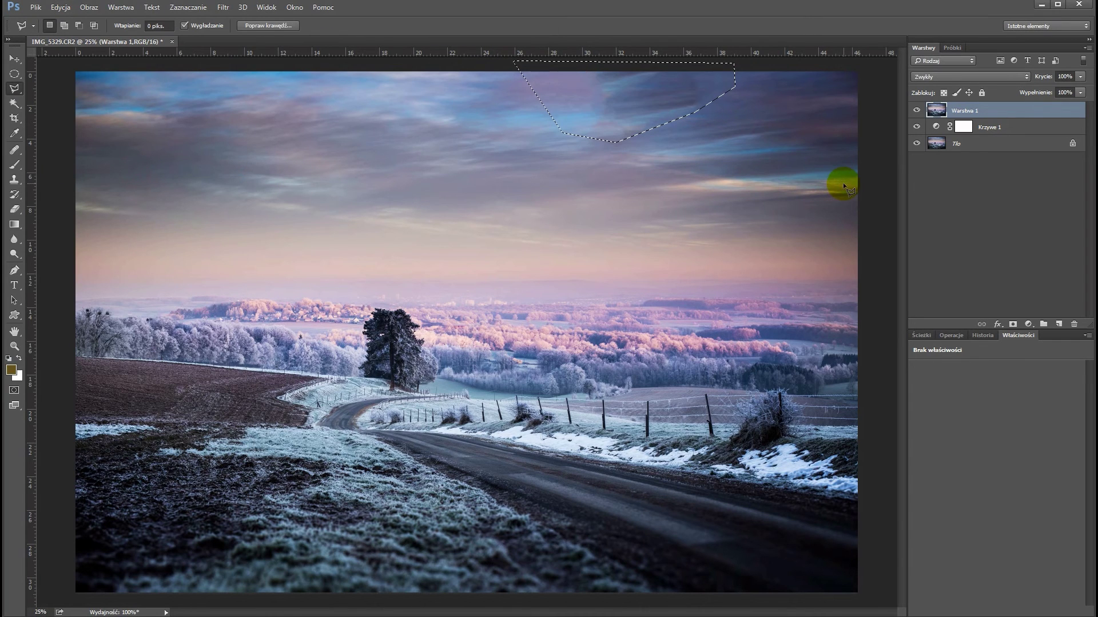
key("ctrl+d")
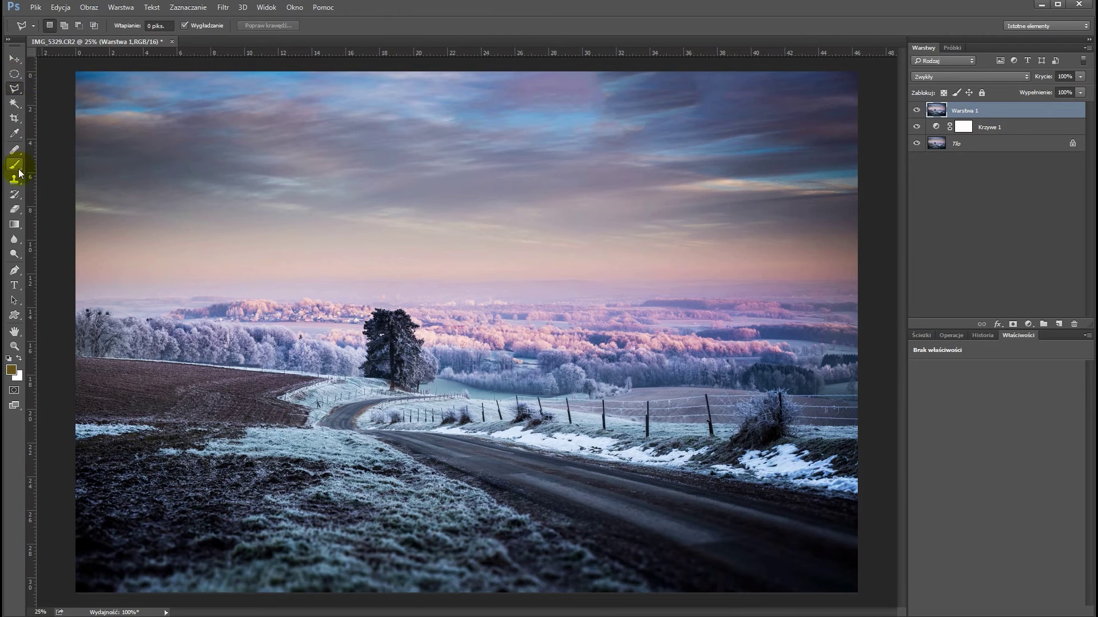
left_click(17, 177)
- Set the Clone Stamp brush to 700 px with 0% hardness
right_click(553, 101)
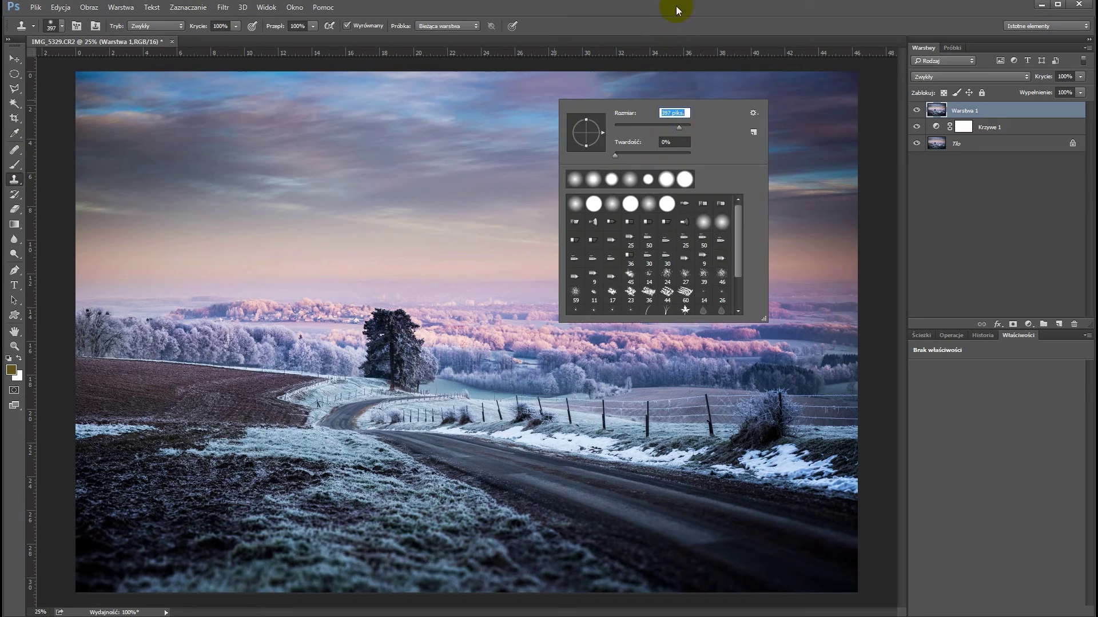
key("Return")
key("bracketright")
key("bracketright")
key("bracketright")
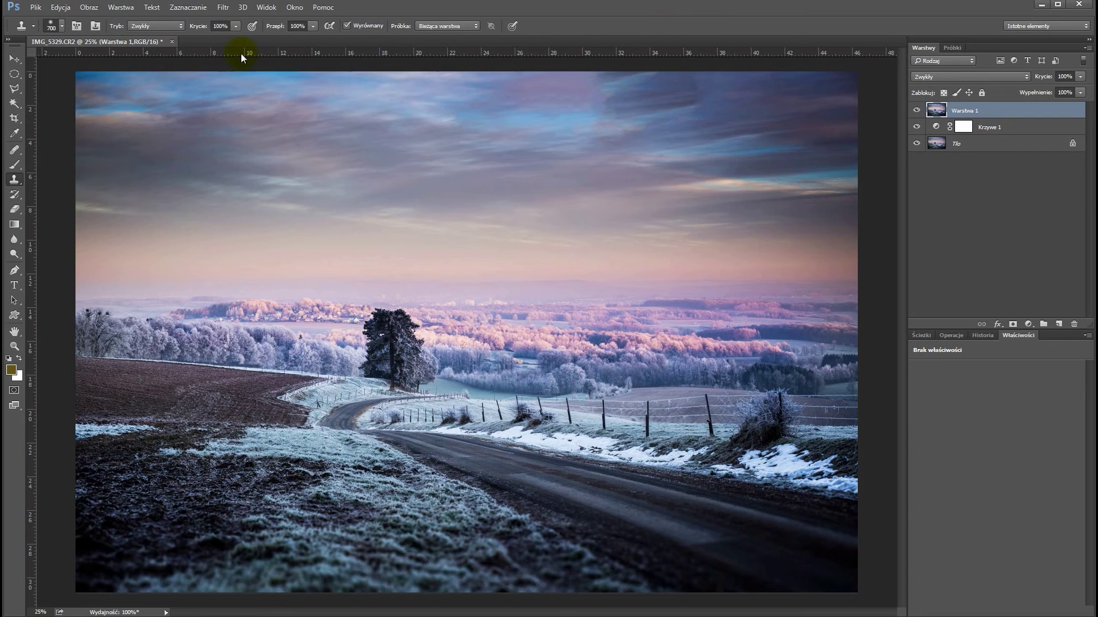
- Clone smooth sky texture over patches of the upper clouds
left_click(395, 92, "alt")
mouse_move(625, 106)
left_mouse_down()
mouse_move(643, 93)
mouse_move(559, 111)
mouse_move(579, 88)
mouse_move(525, 135)
mouse_move(589, 133)
mouse_move(615, 194)
mouse_move(644, 171)
left_mouse_up()
key("ctrl+z")
left_click(650, 95)
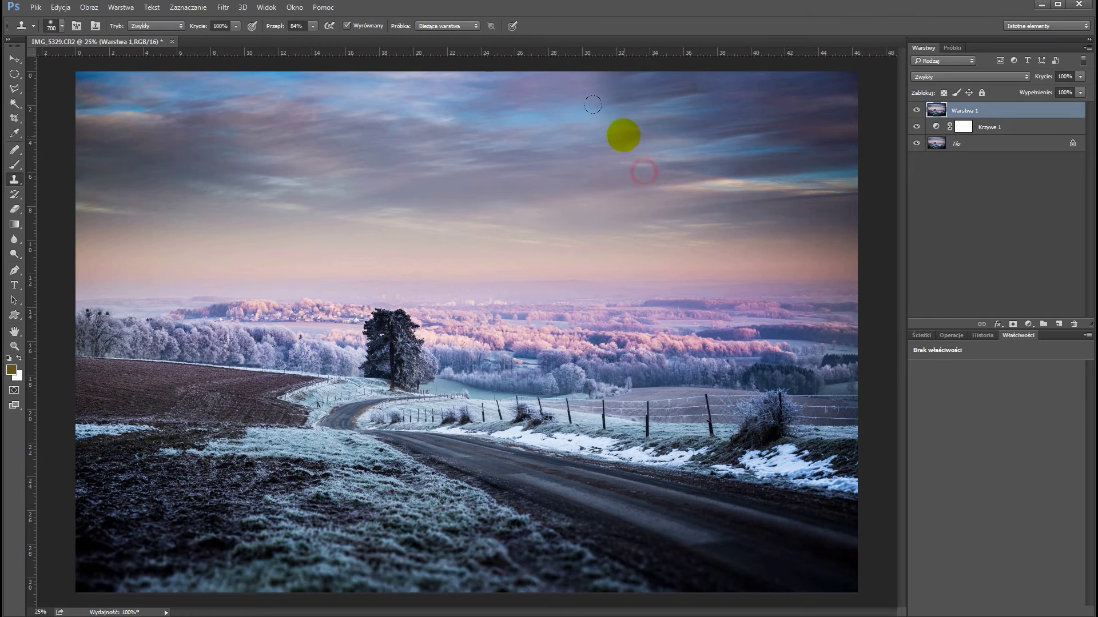
left_click_drag(606, 108, 603, 115)
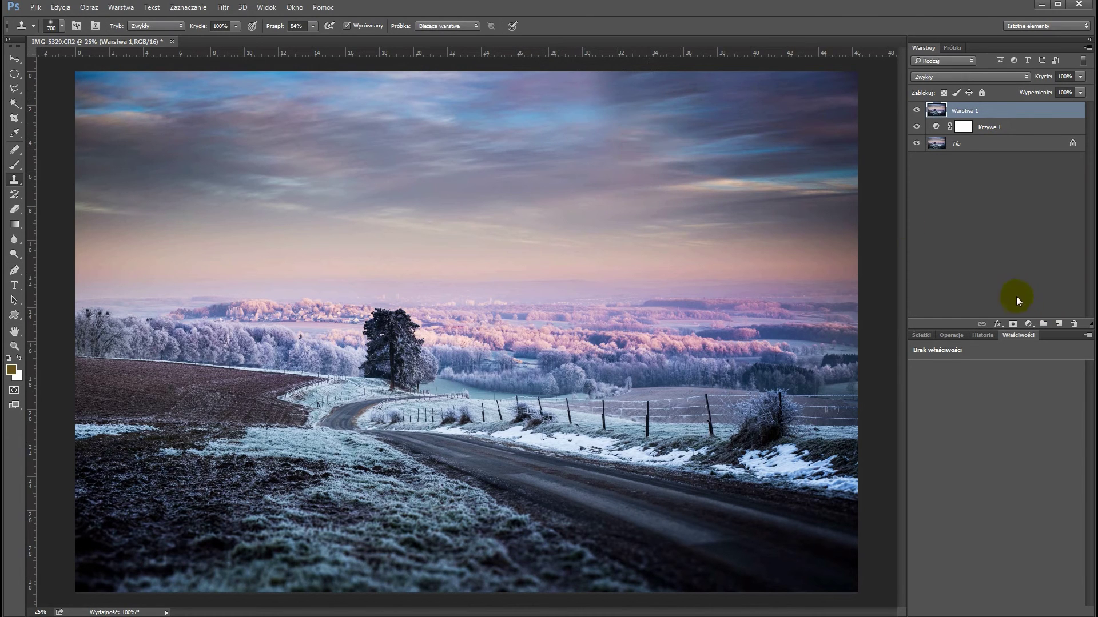
left_click_drag(628, 92, 590, 89)
left_click(678, 118)
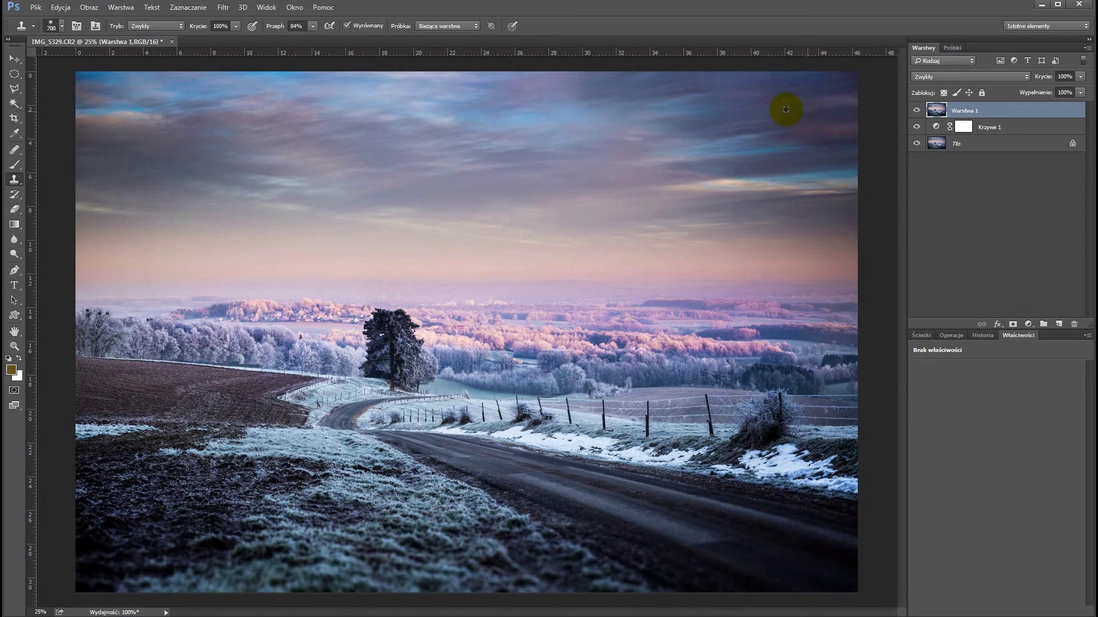
left_click_drag(750, 88, 681, 52)
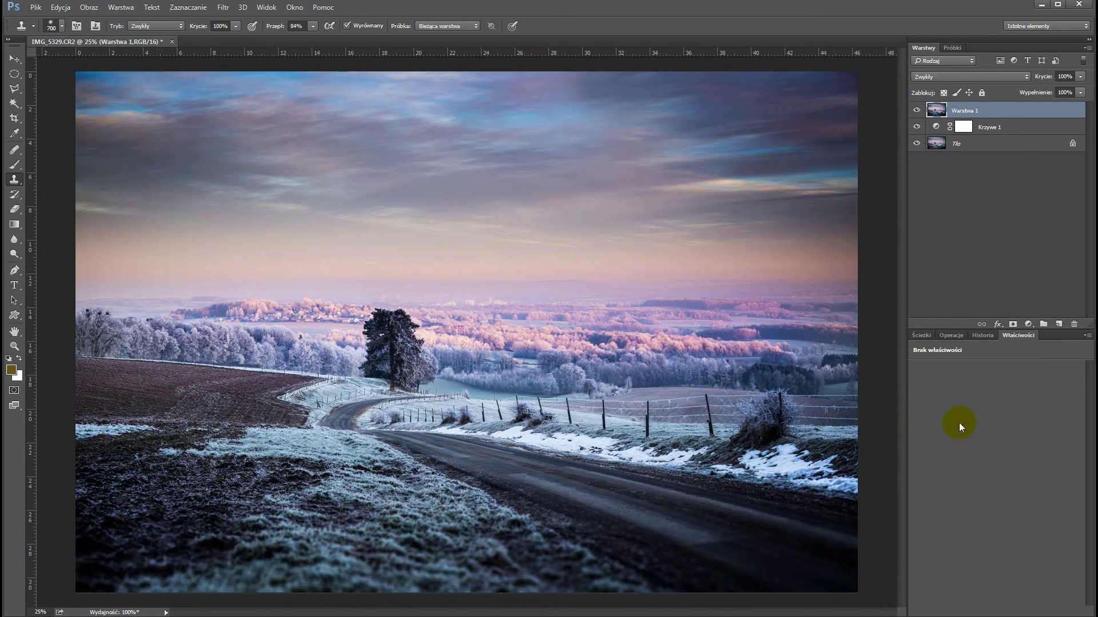
- Clone frosted texture over the treeline beside the big tree and along the left
mouse_move(416, 316)
left_mouse_down()
mouse_move(396, 373)
mouse_move(464, 510)
left_mouse_up()
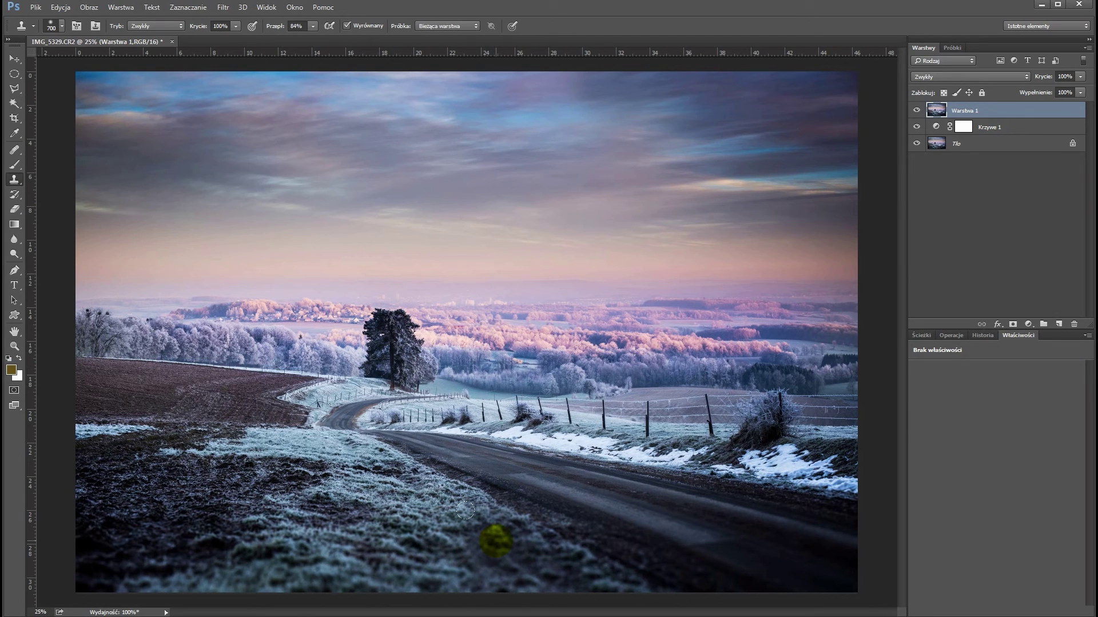
left_click_drag(457, 511, 292, 498)
left_click_drag(244, 318, 168, 286)
- Prepare saving IMG_5329 as JPEG into the filmy youtube folder
key("ctrl+s")
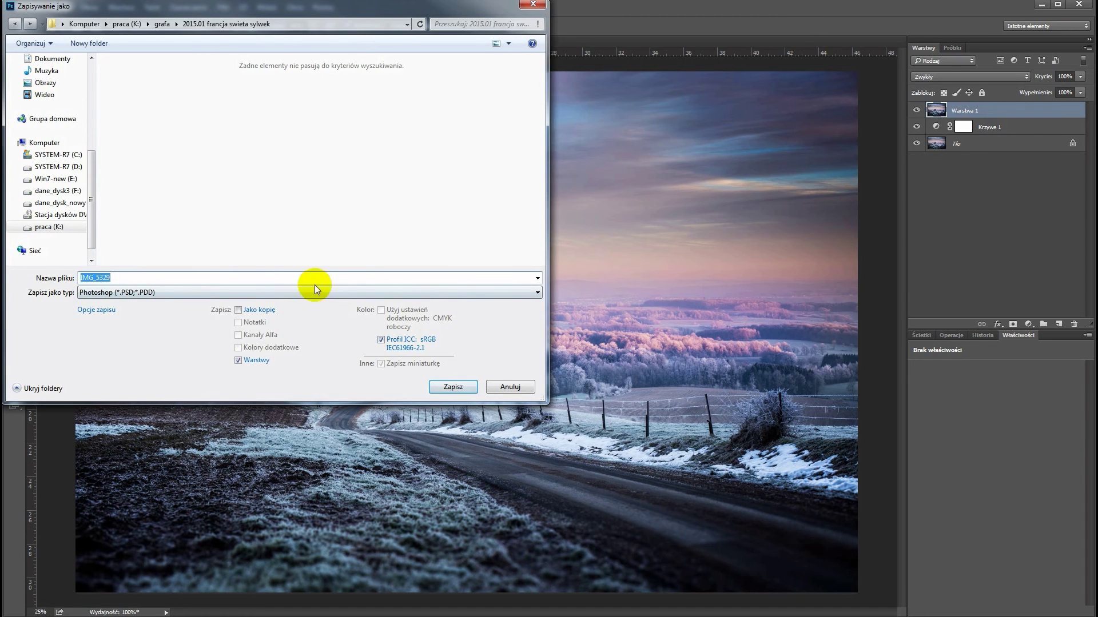
left_click(315, 291)
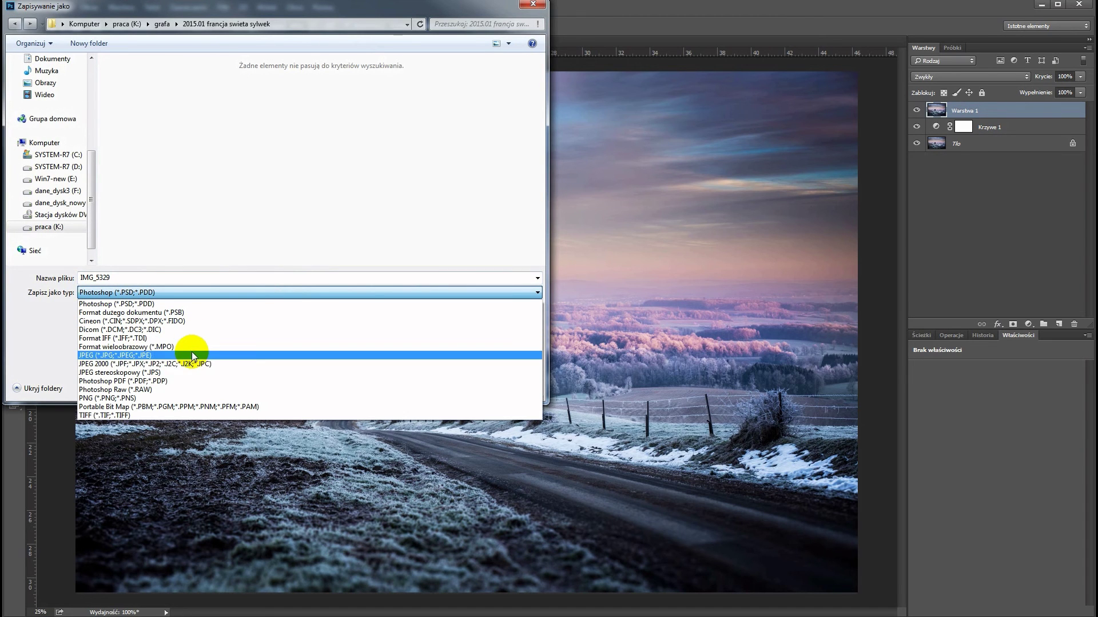
left_click(87, 128)
scroll(88, 128, "up", 5)
left_click(66, 195)
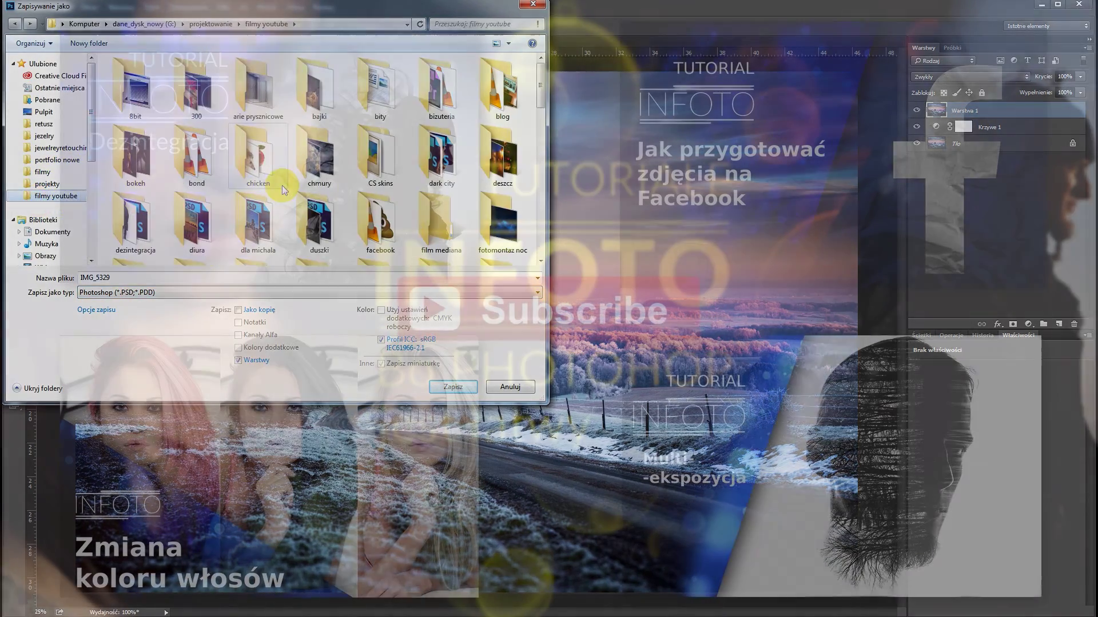